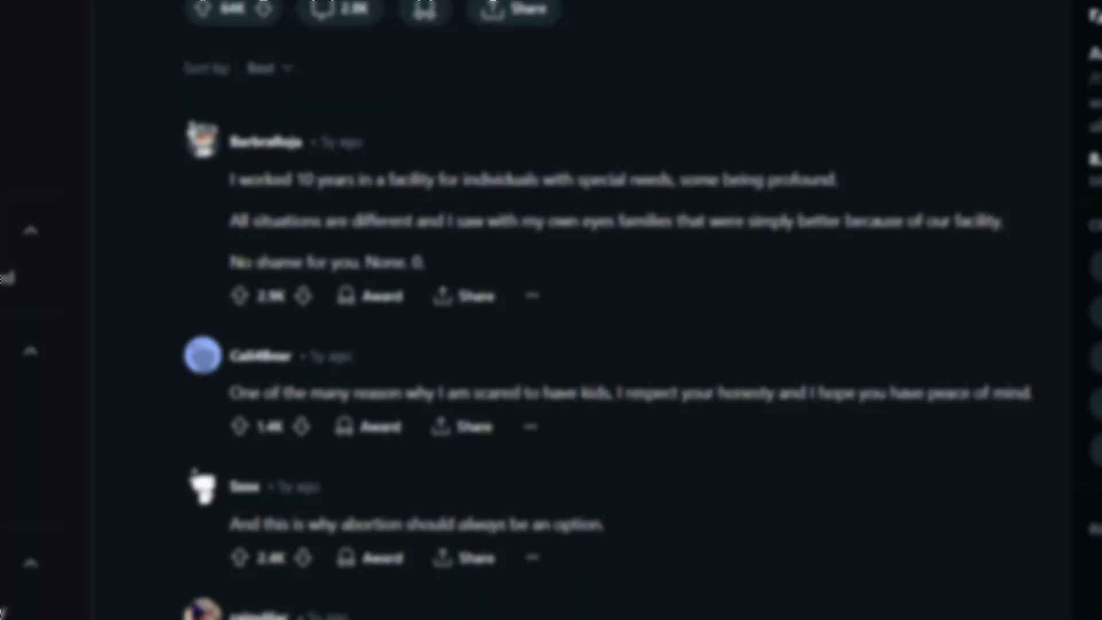
# Go to reddit.com in a new Chrome tab and reach the r/confession community.
pyautogui.scroll(-10, 266, 442)
pyautogui.scroll(-20, 631, 310)
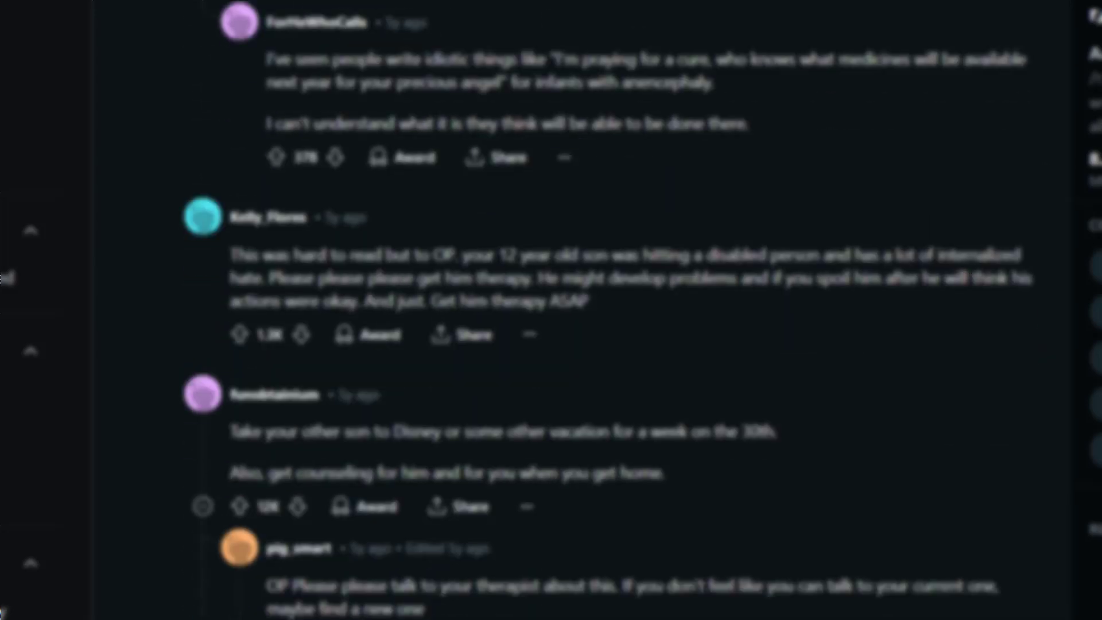
pyautogui.scroll(-10, 631, 310)
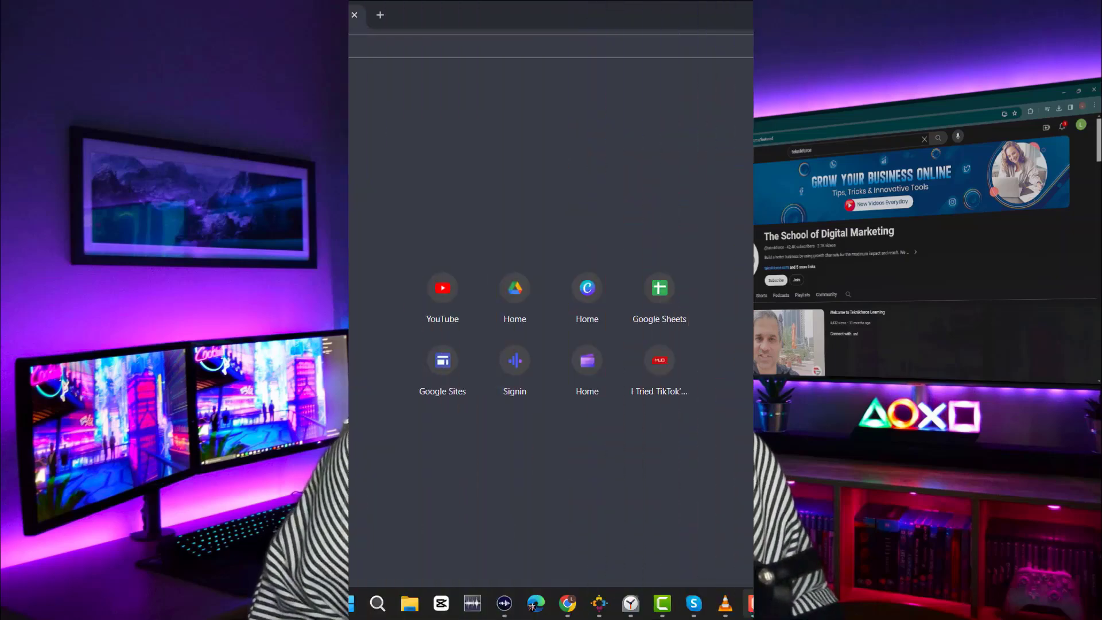
pyautogui.press('Return')
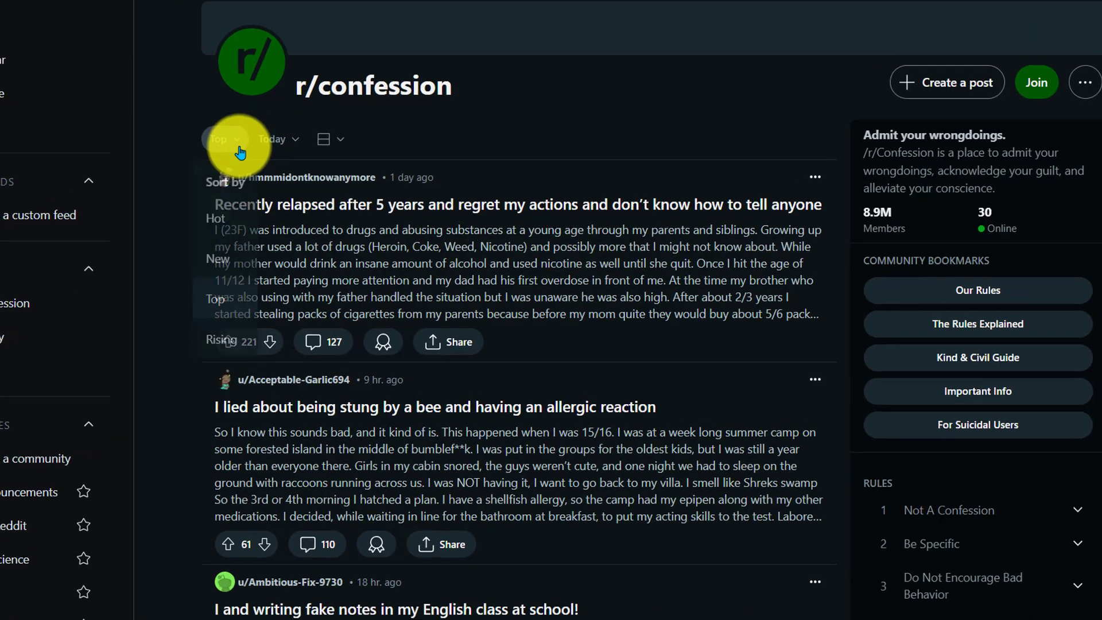
# Sort the r/confession feed to Top posts from This Month.
pyautogui.click(269, 164)
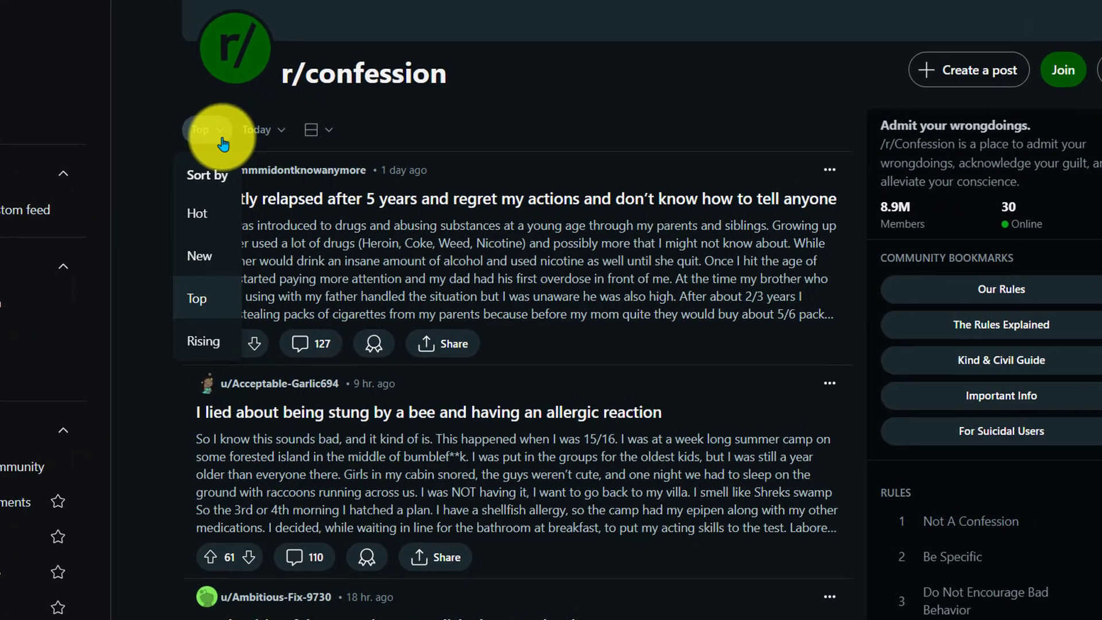
pyautogui.click(202, 287)
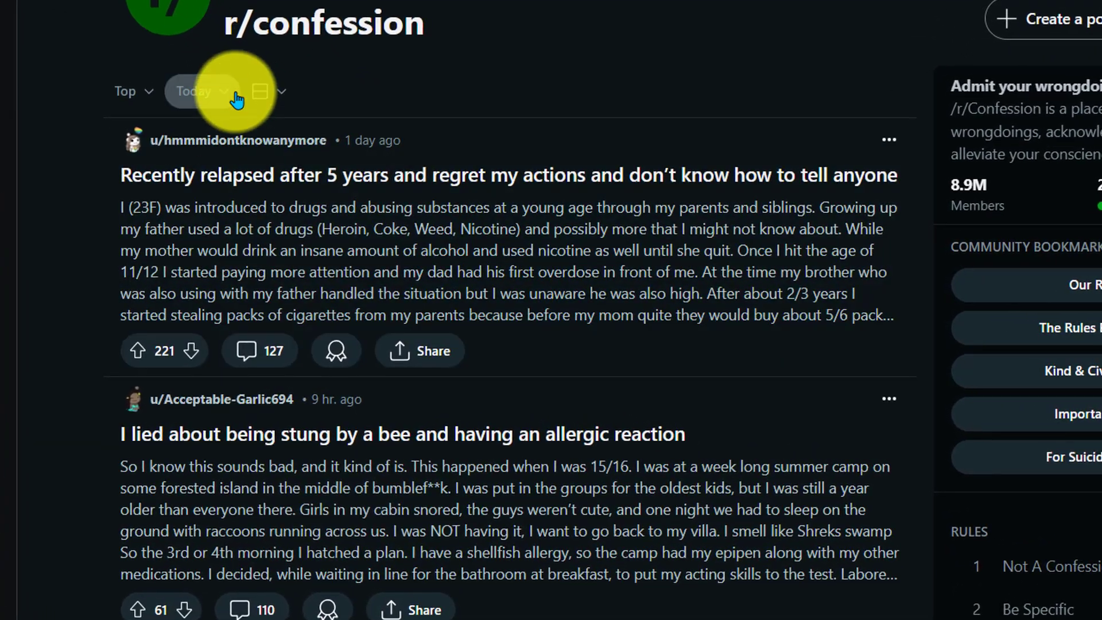
pyautogui.click(222, 95)
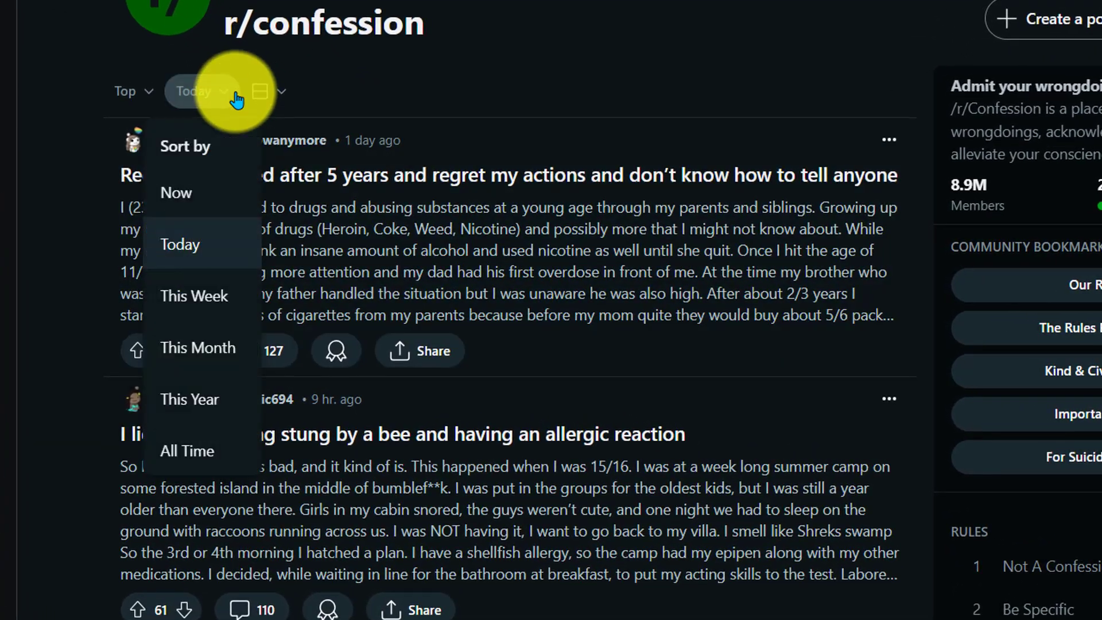
pyautogui.click(207, 351)
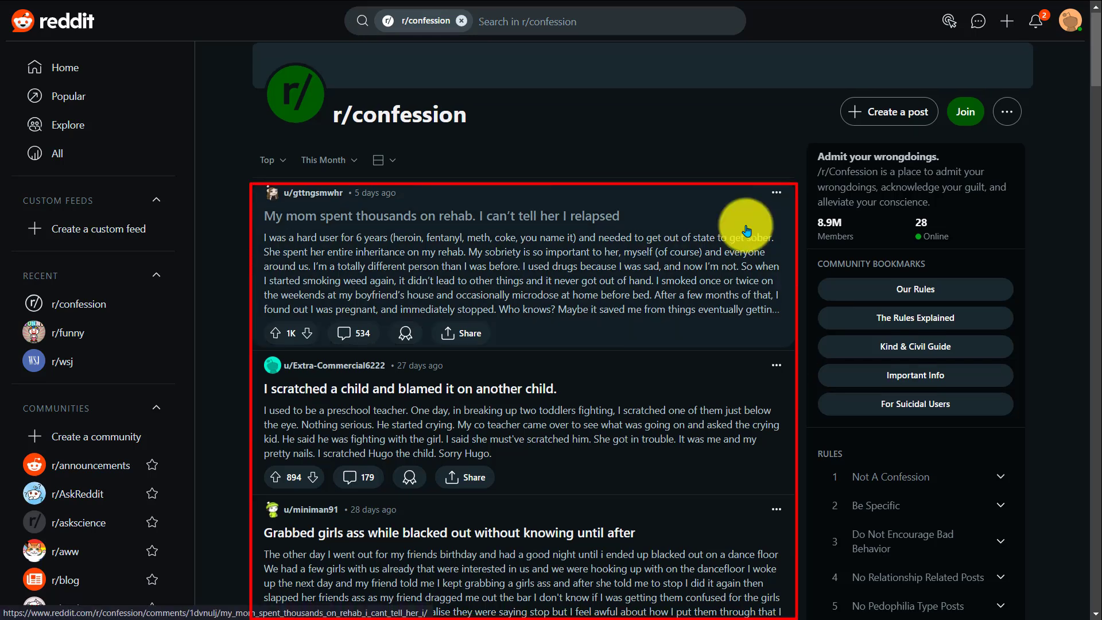
# Open the 'A boy stole my ipod' confession and select its URL in the address bar.
pyautogui.scroll(-1, 747, 229)
pyautogui.scroll(-4, 747, 229)
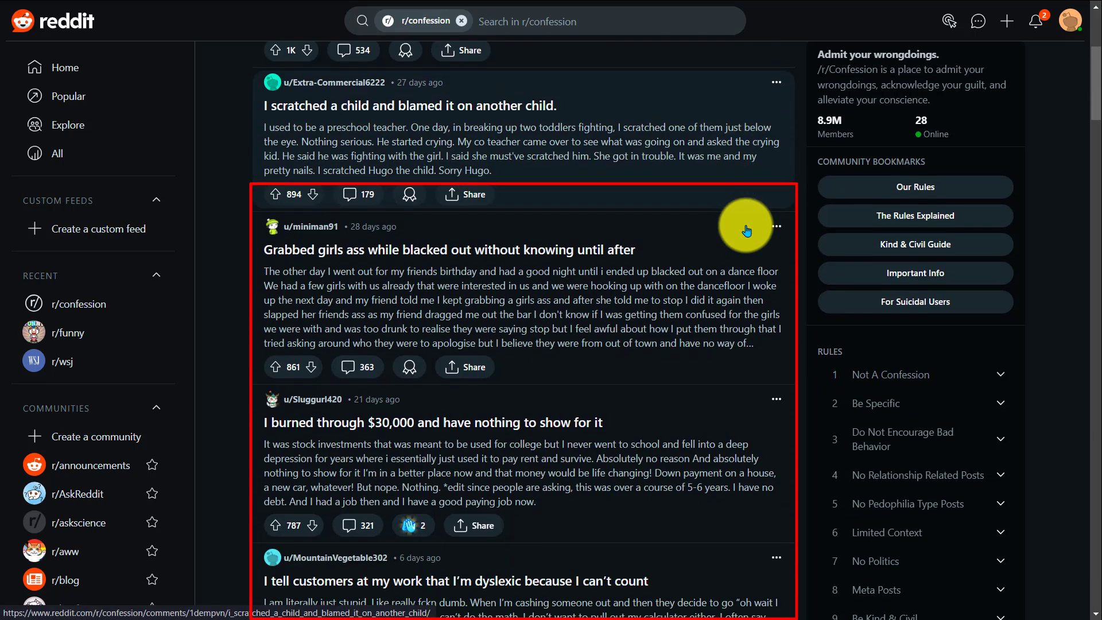
pyautogui.scroll(-8, 746, 230)
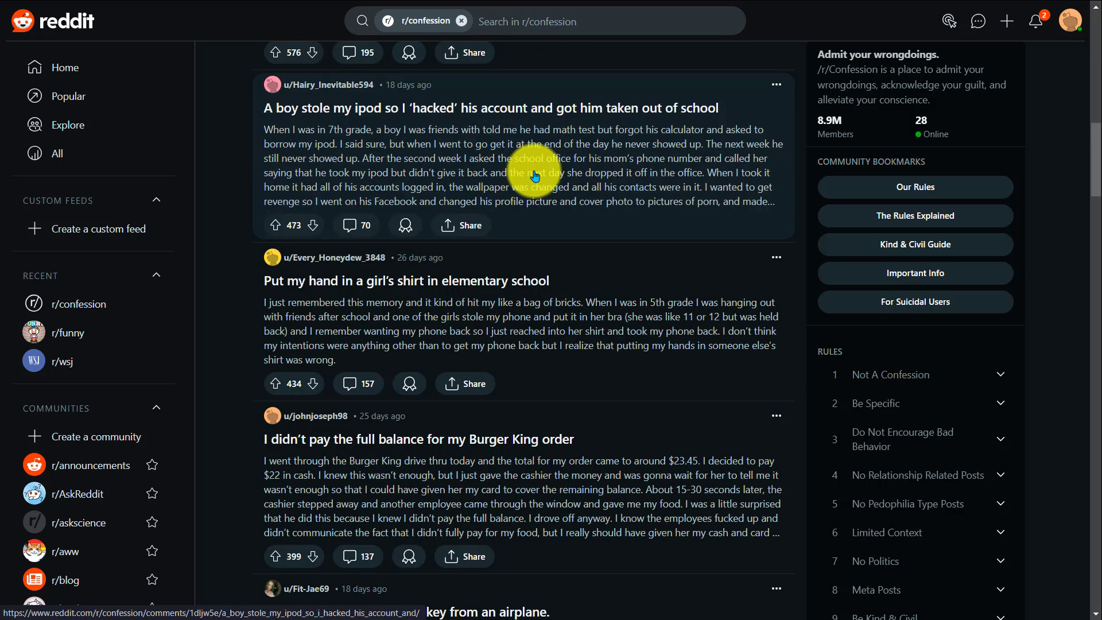
pyautogui.click(535, 175)
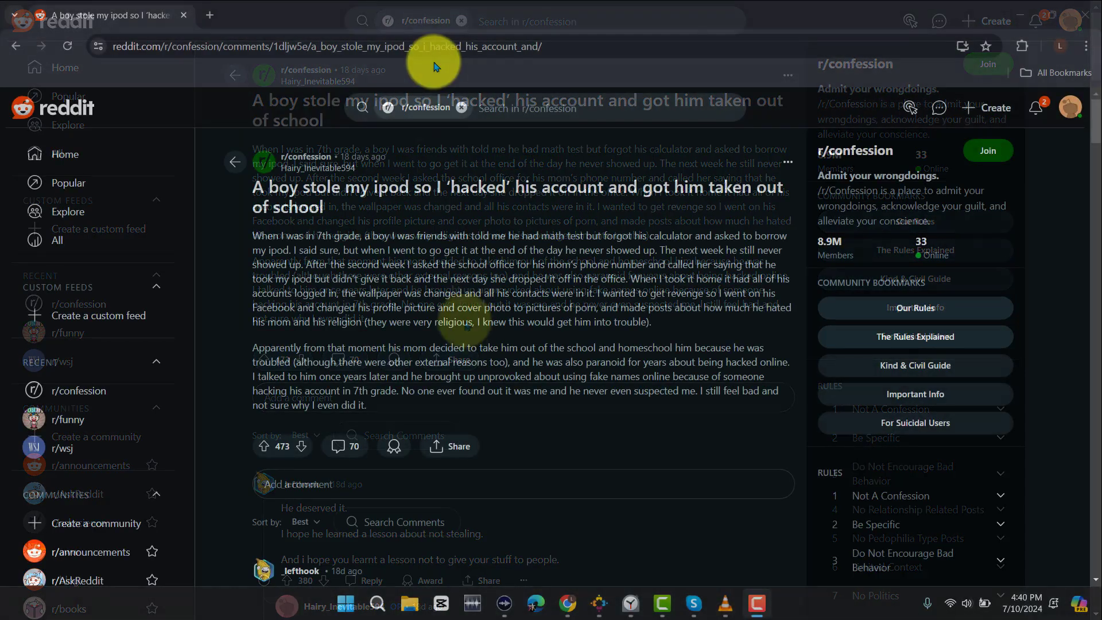
pyautogui.click(441, 51)
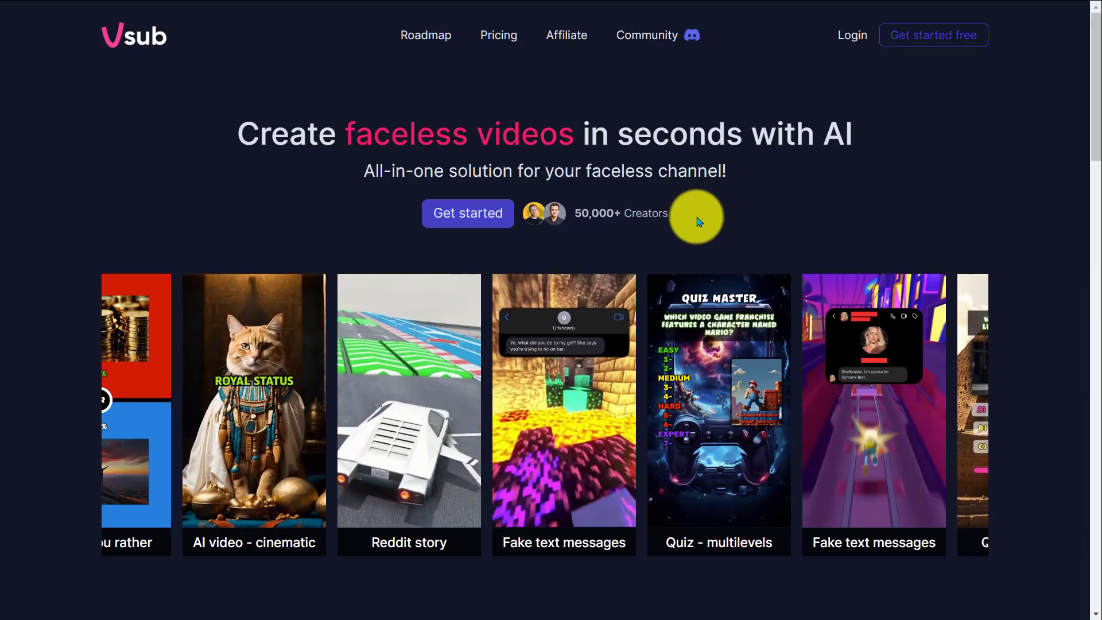
# Scroll through the Vsub landing page and get started to reach the video-type dashboard.
pyautogui.scroll(-3, 824, 218)
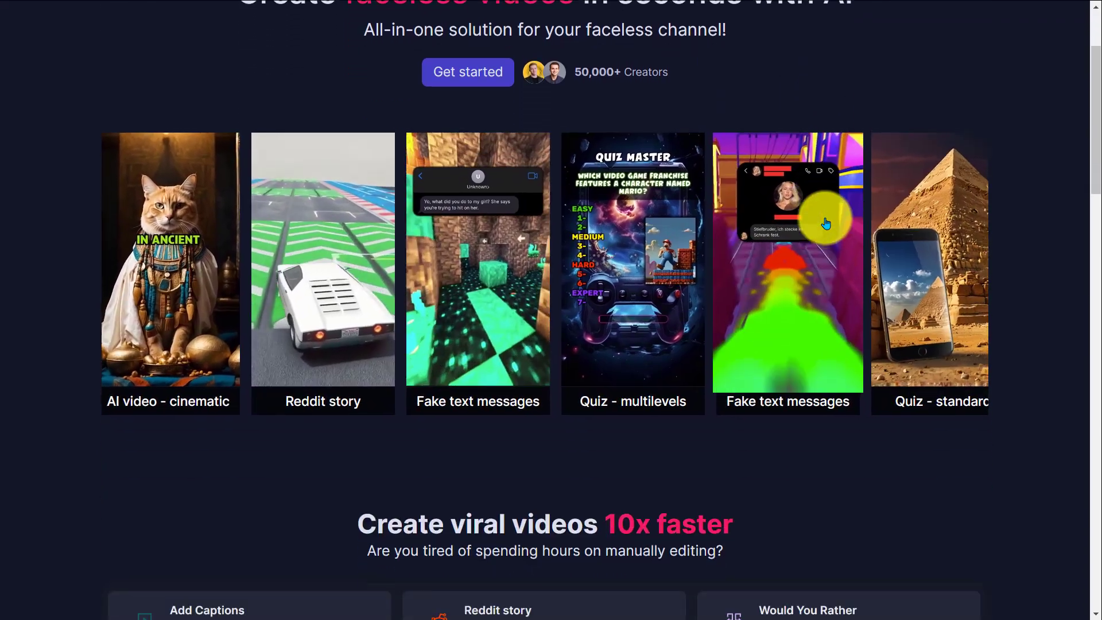
pyautogui.scroll(-5, 826, 223)
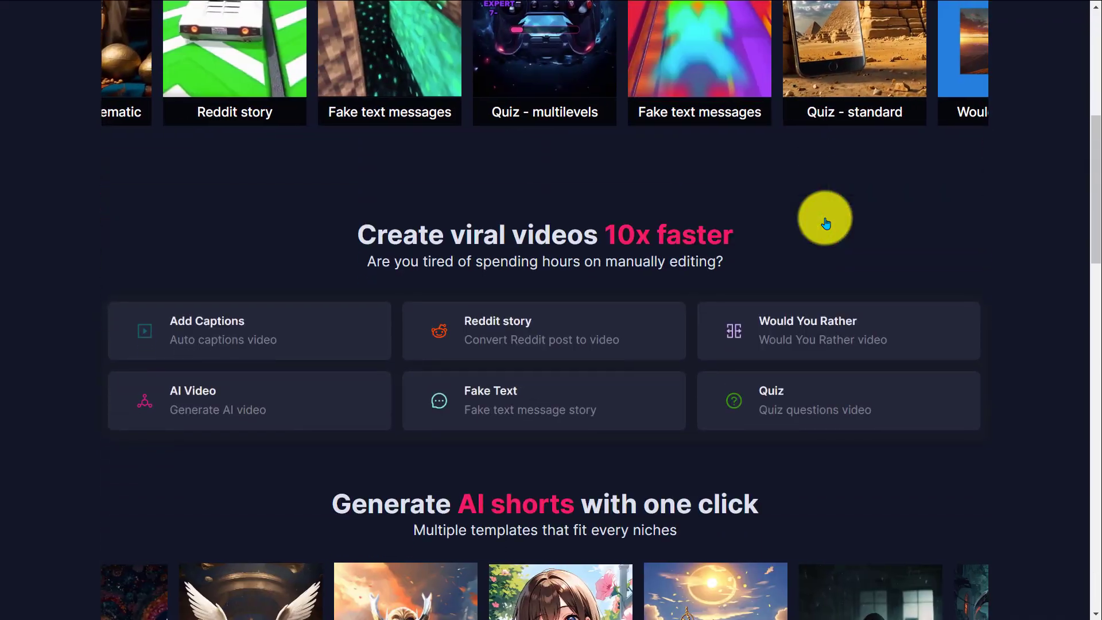
pyautogui.scroll(-6, 826, 223)
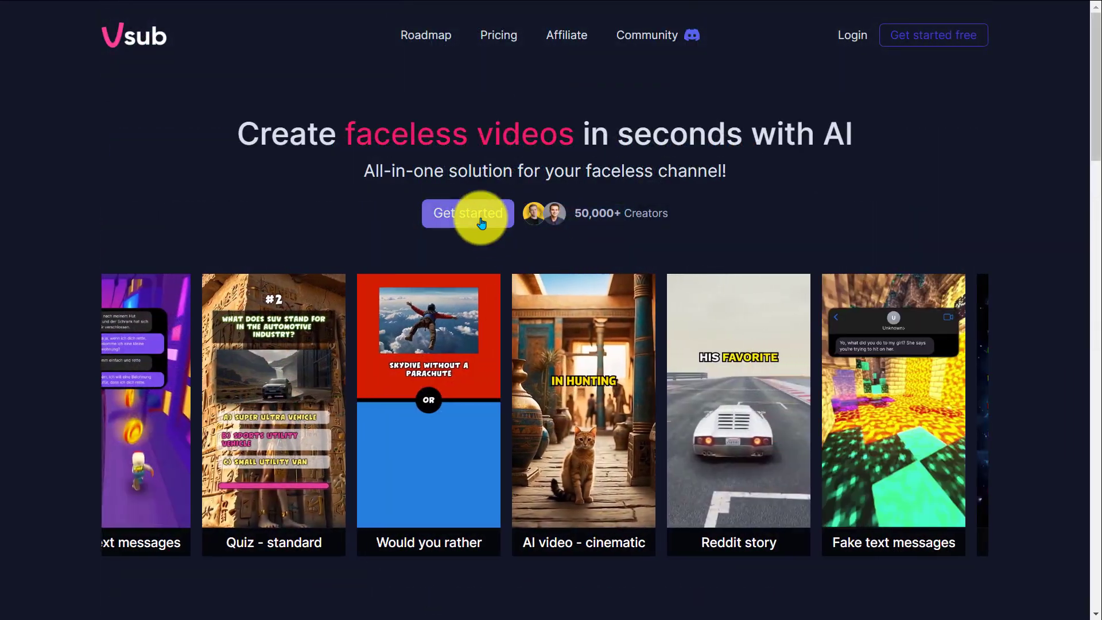
pyautogui.click(481, 222)
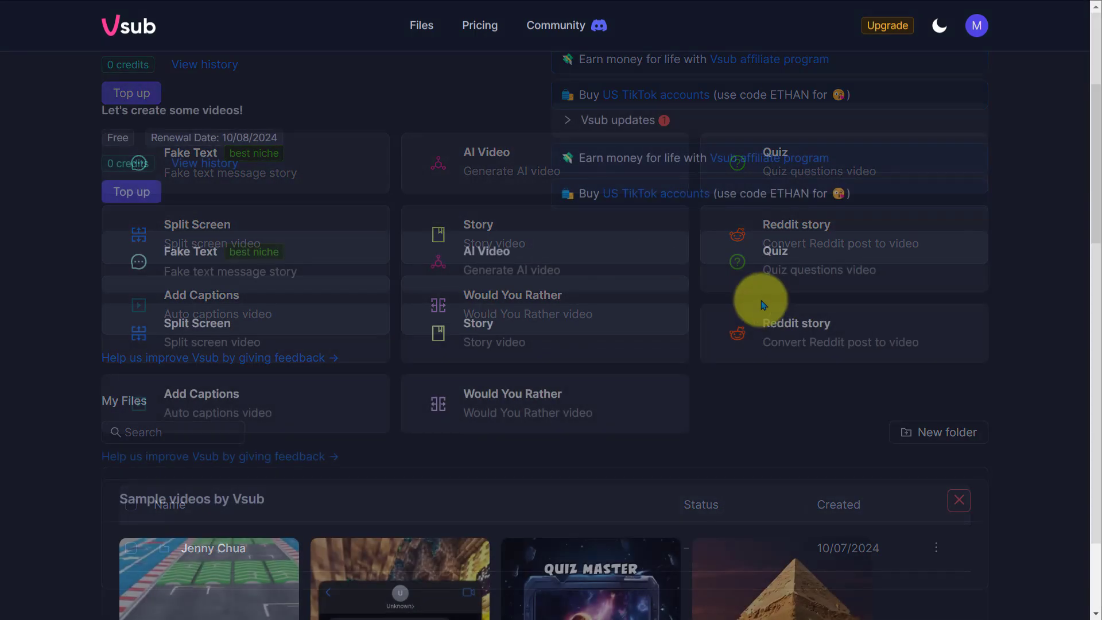
# Generate a Reddit story video from the pasted stolen-iPod post link with Apply magic.
pyautogui.click(829, 332)
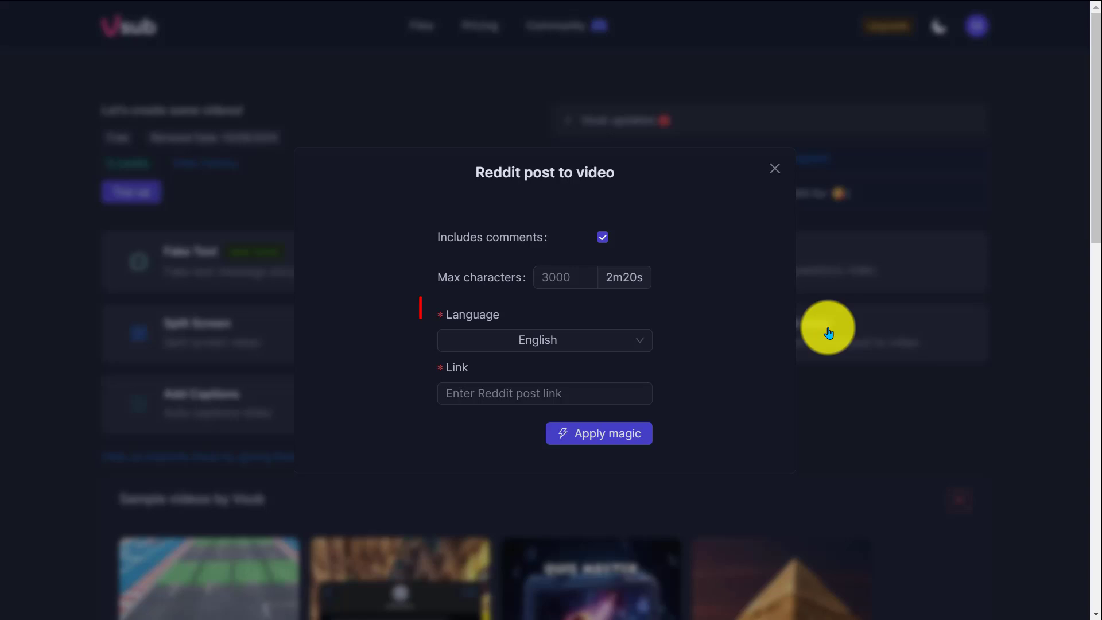
pyautogui.click(541, 395)
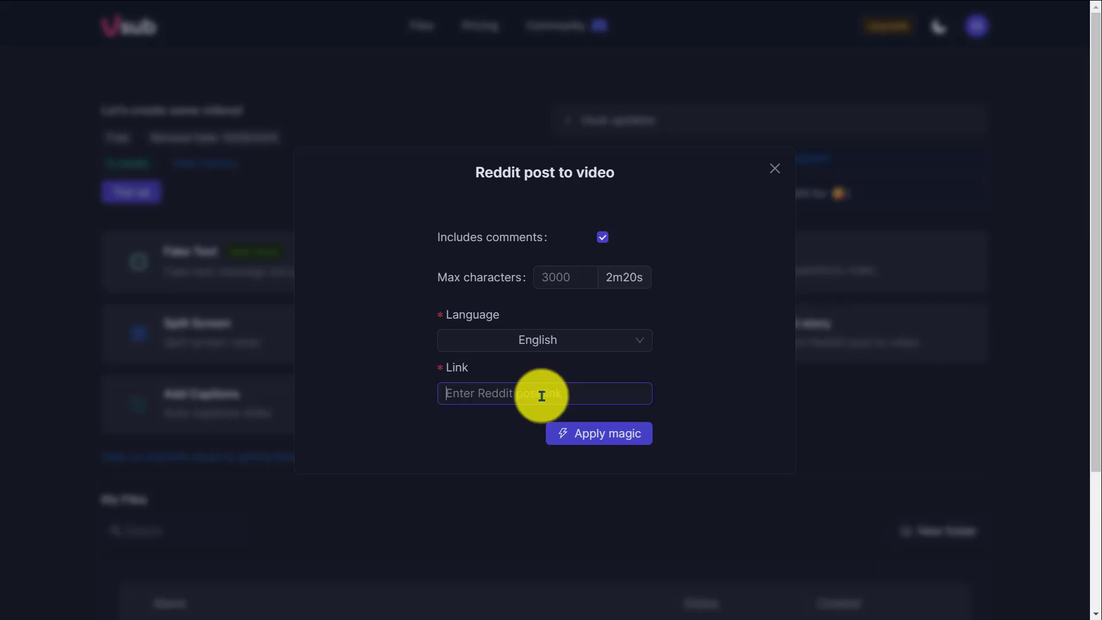
pyautogui.hotkey('ctrl', 'v')
pyautogui.hotkey('ctrl', 'a')
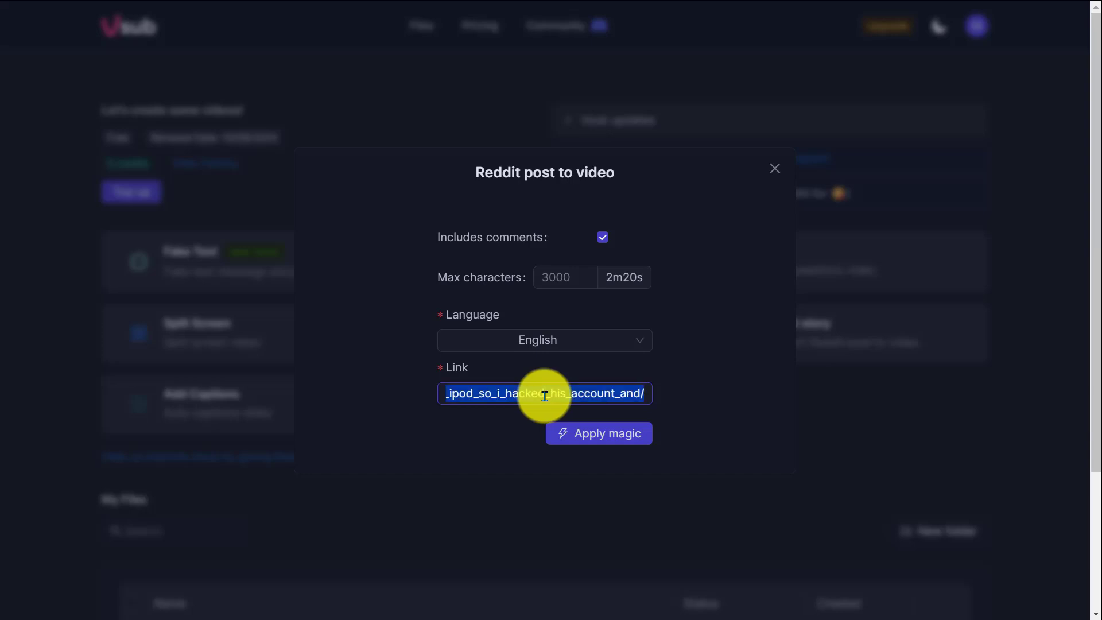
pyautogui.click(599, 441)
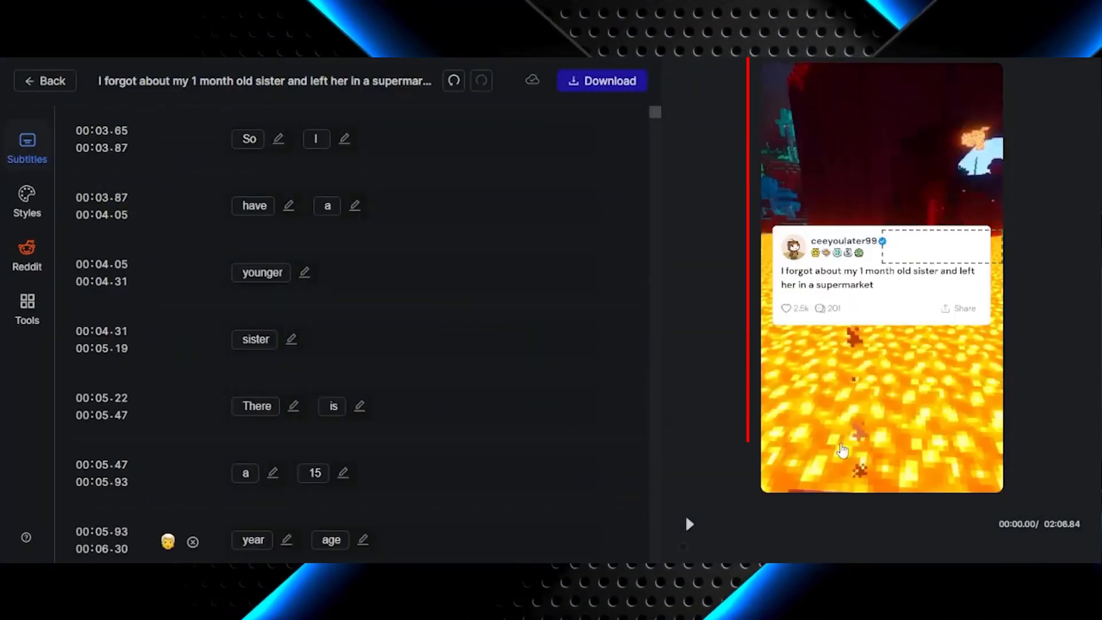
# Play the generated video preview and restart it from the beginning.
pyautogui.click(690, 525)
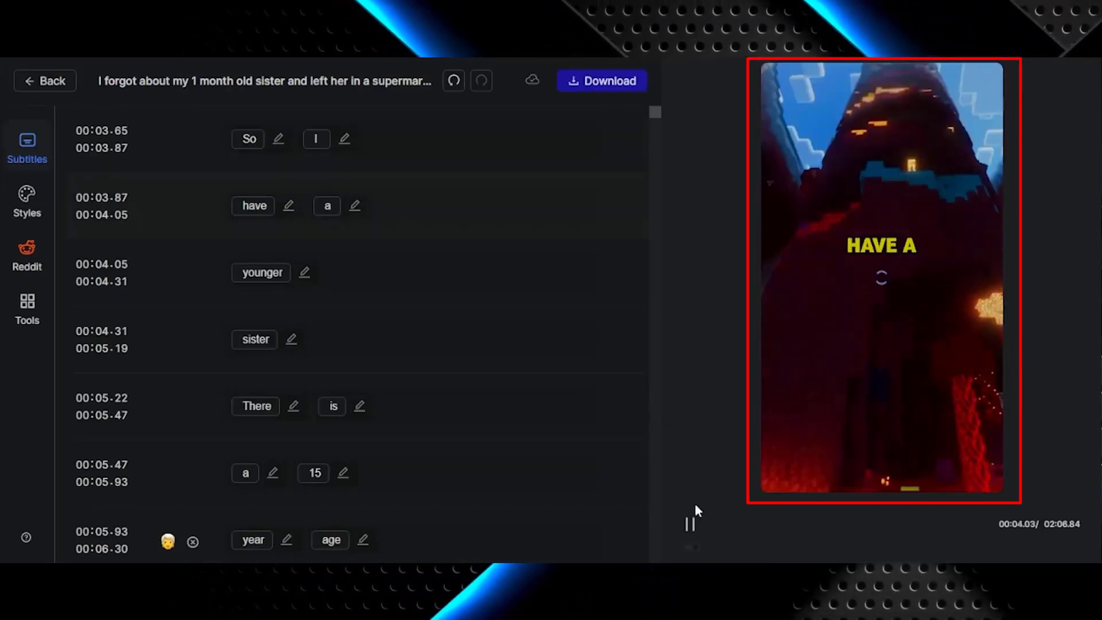
pyautogui.click(690, 547)
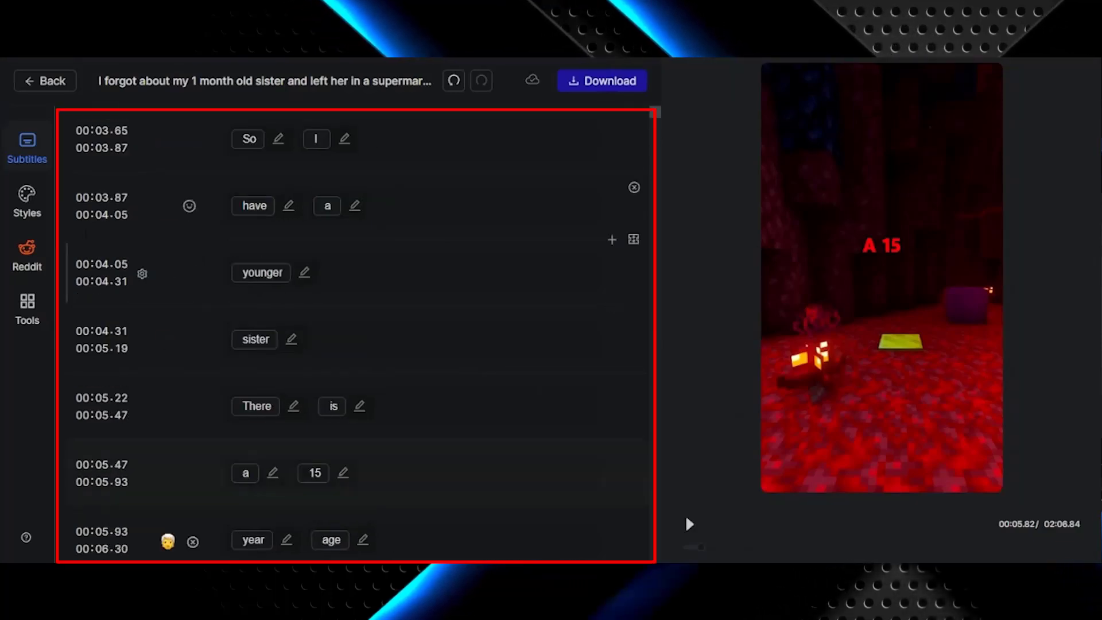
pyautogui.scroll(-2, 253, 184)
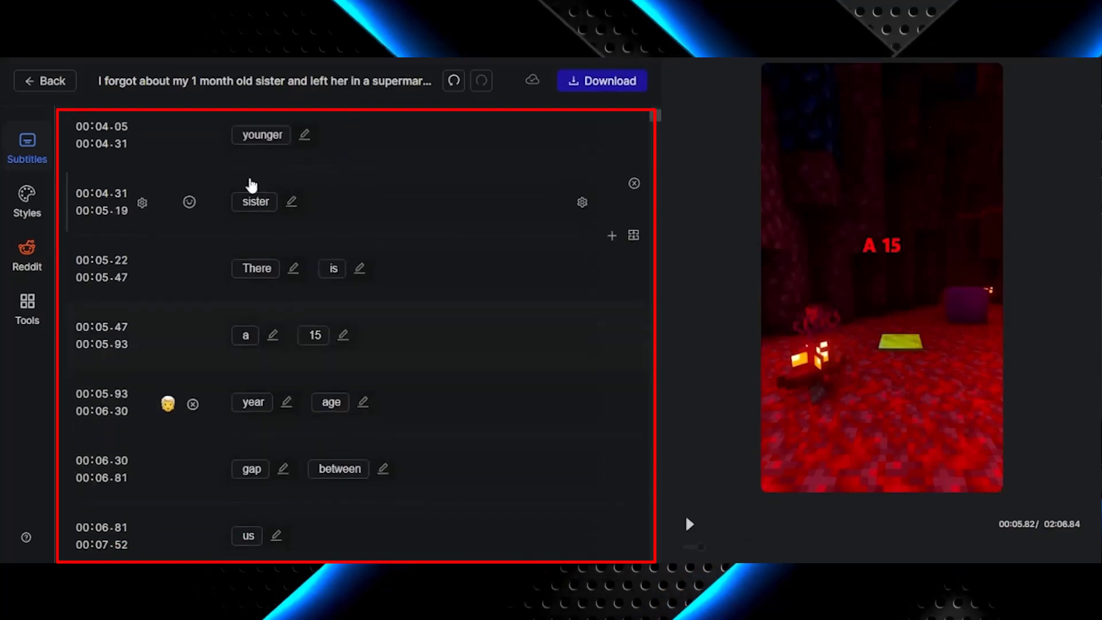
pyautogui.scroll(2, 283, 241)
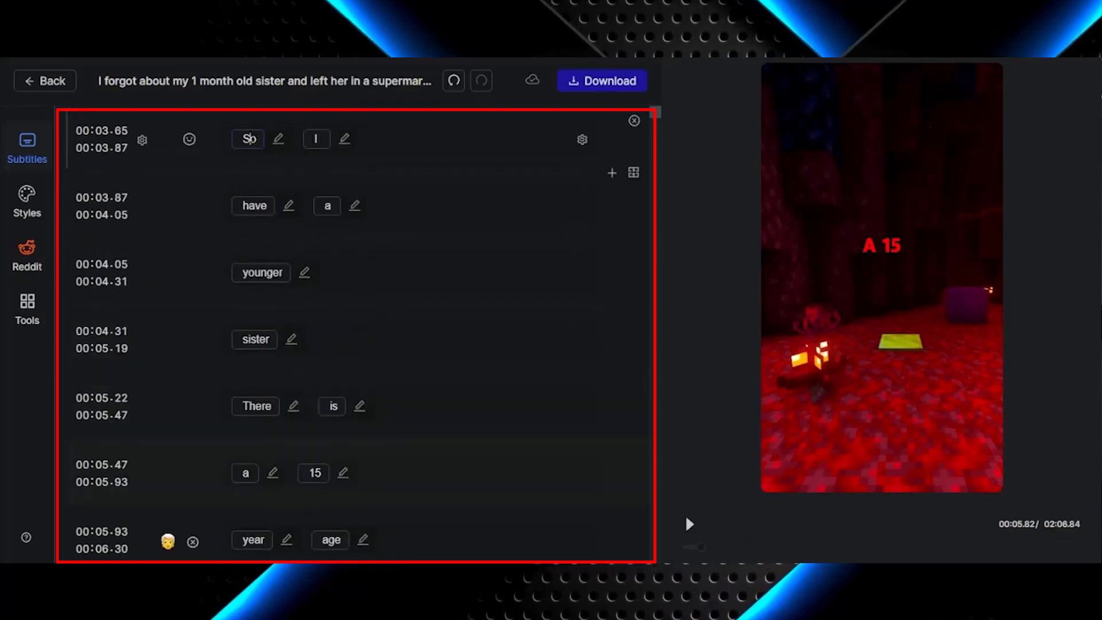
# Edit the first subtitle word 'So', recheck playback, and bring up the options for 'sister'.
pyautogui.click(249, 139)
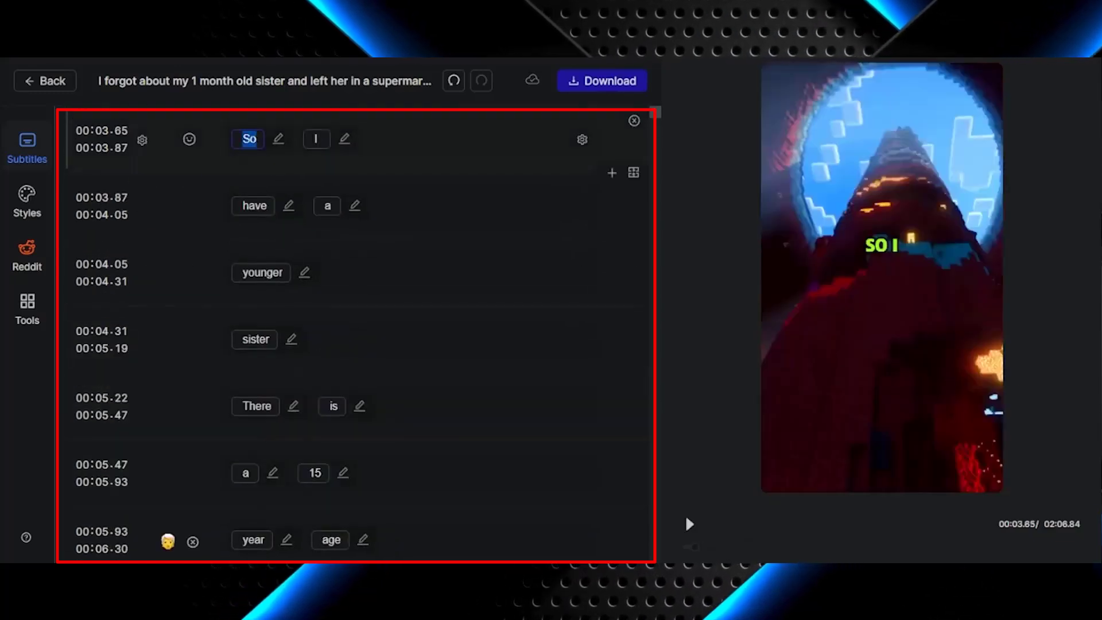
pyautogui.write('hi')
pyautogui.click(690, 524)
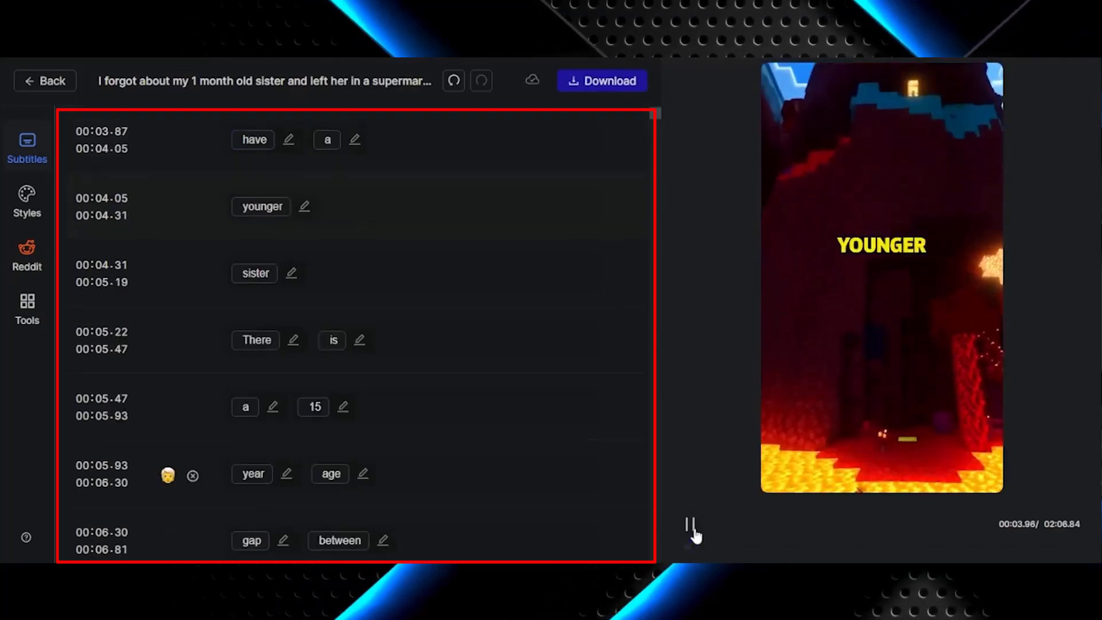
pyautogui.click(689, 524)
pyautogui.click(291, 211)
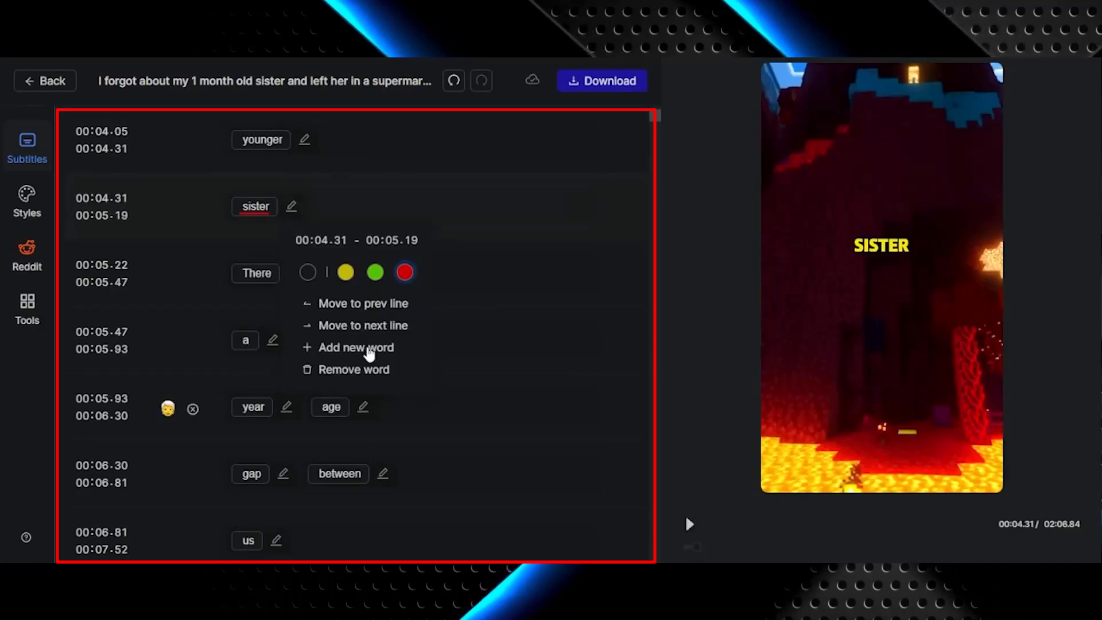
# Move the word 'sister' onto the same caption line as 'There is'.
pyautogui.click(383, 306)
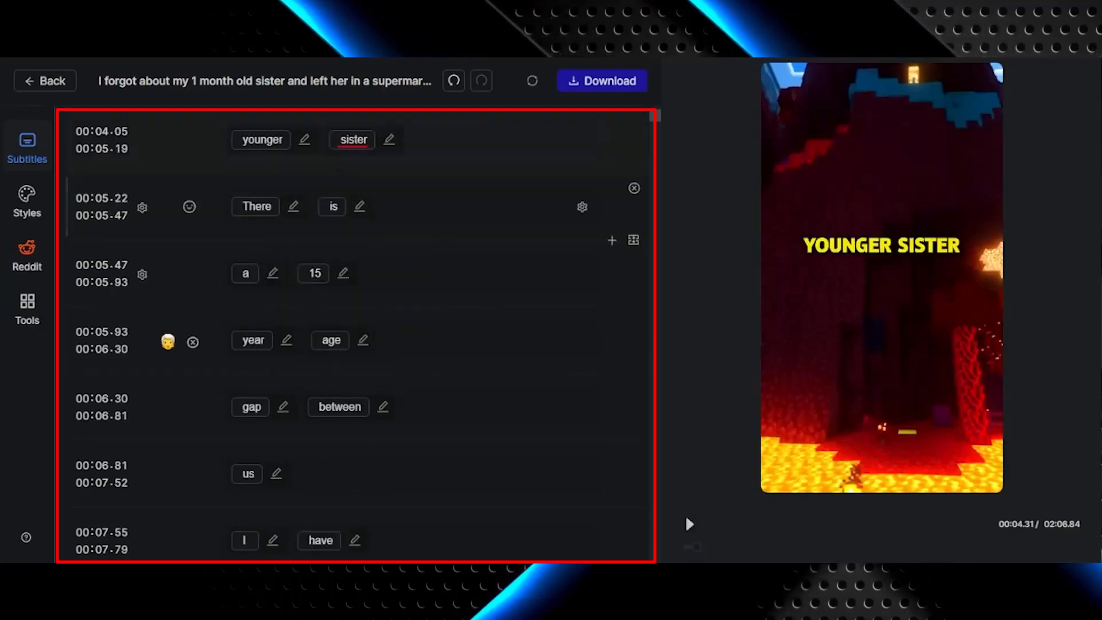
pyautogui.scroll(2, 367, 241)
pyautogui.click(391, 273)
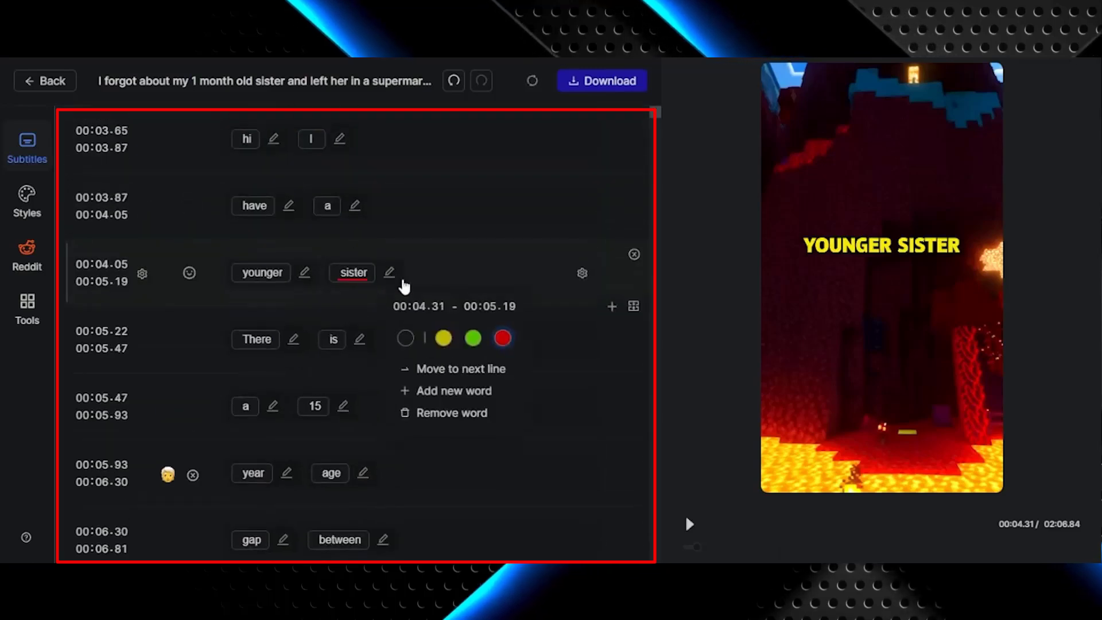
pyautogui.click(456, 367)
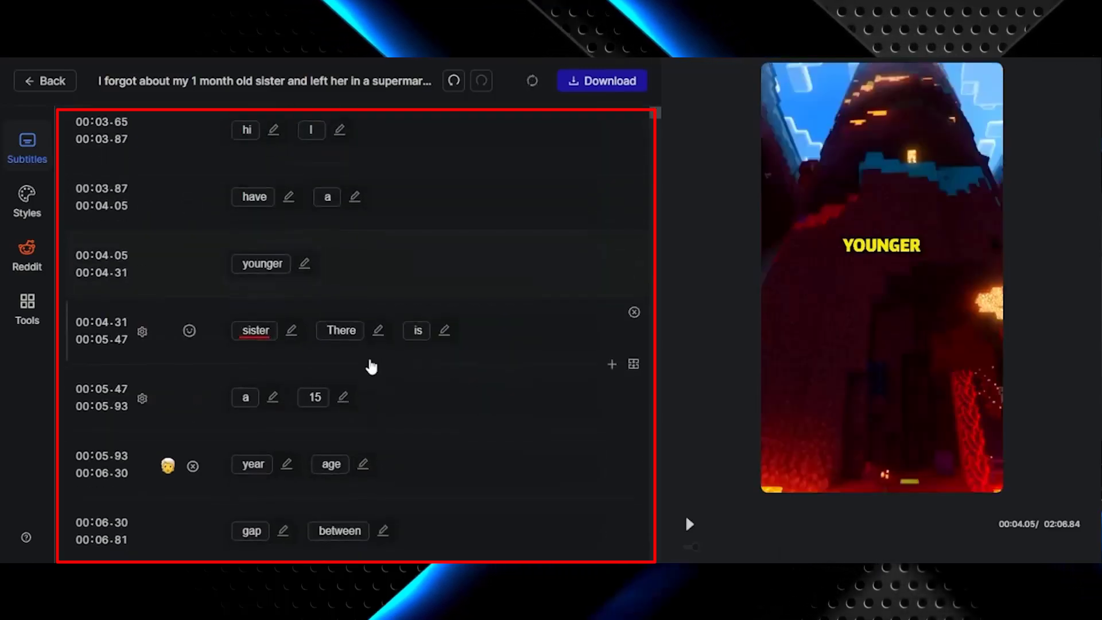
pyautogui.scroll(-4, 578, 305)
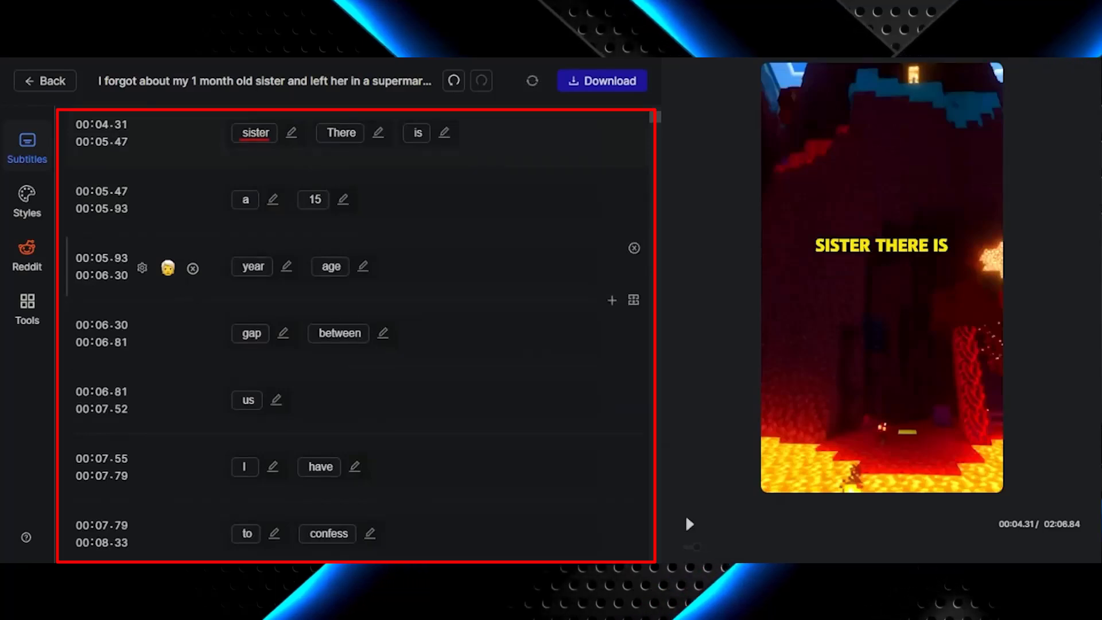
# Give the 'year age' subtitle line at 00:05.93 a tongue-out face emoji.
pyautogui.click(168, 268)
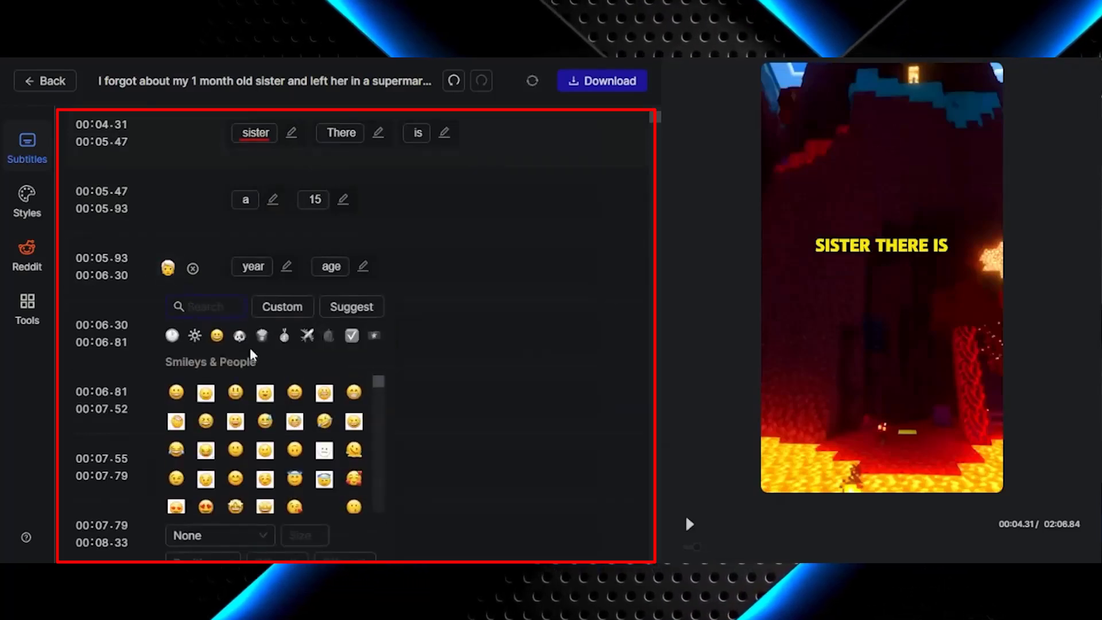
pyautogui.scroll(-1, 258, 449)
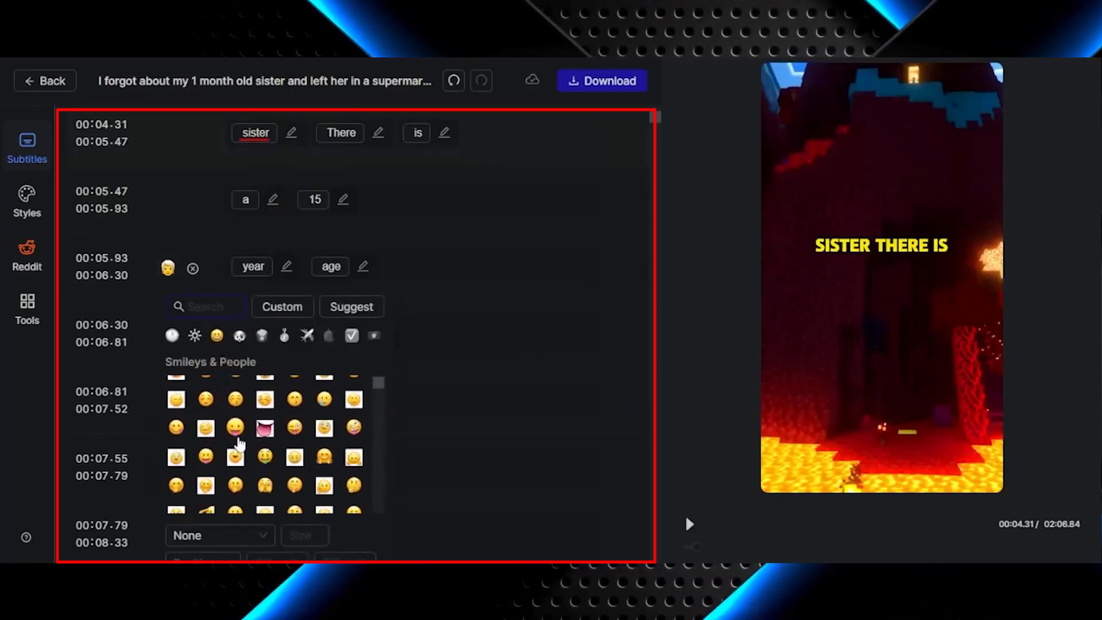
pyautogui.click(237, 449)
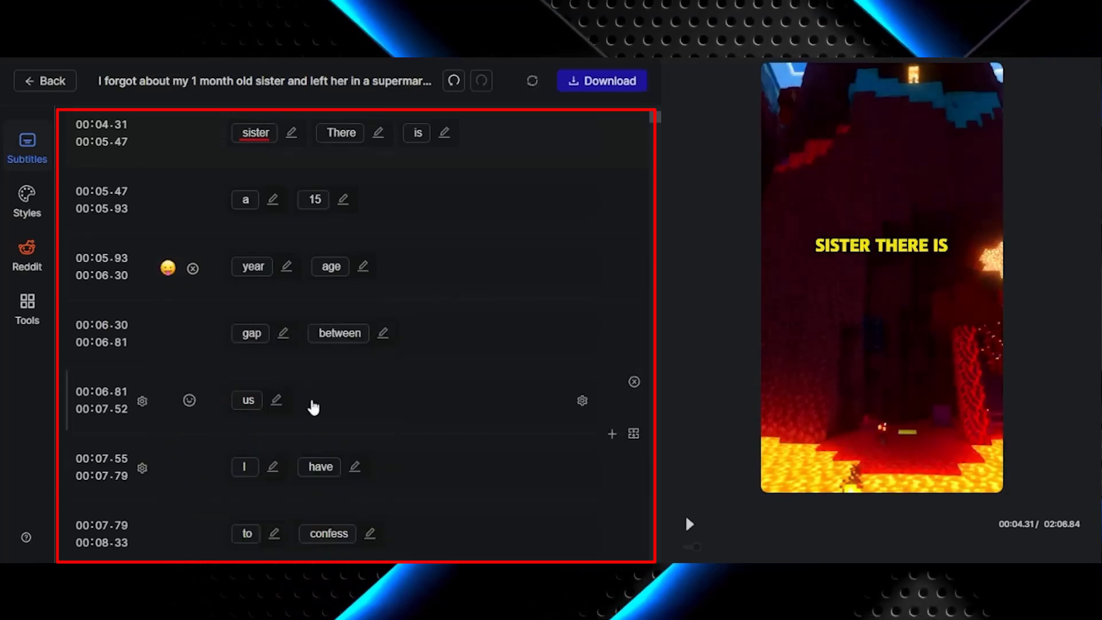
pyautogui.scroll(-8, 386, 317)
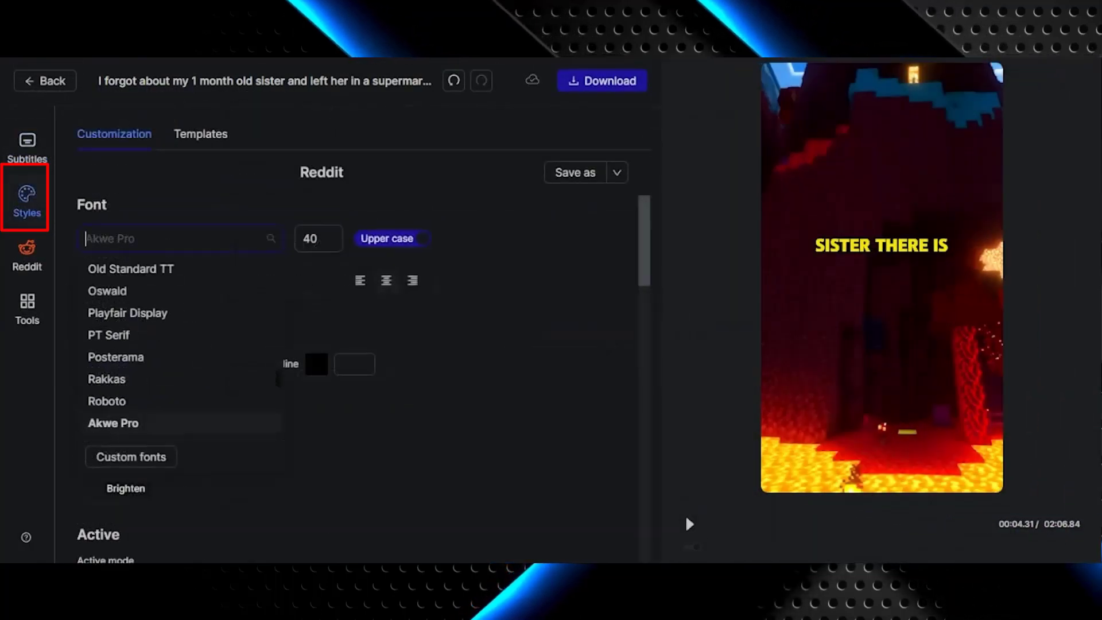
# Set the caption font to Komika and the caption text colour to teal.
pyautogui.scroll(-3, 191, 364)
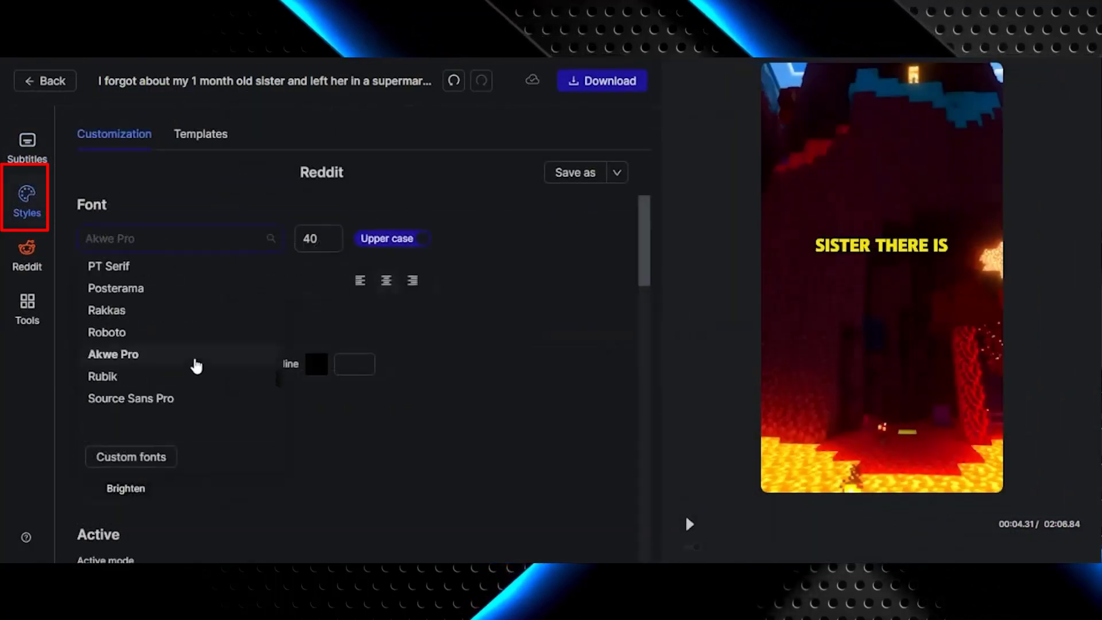
pyautogui.scroll(5, 191, 364)
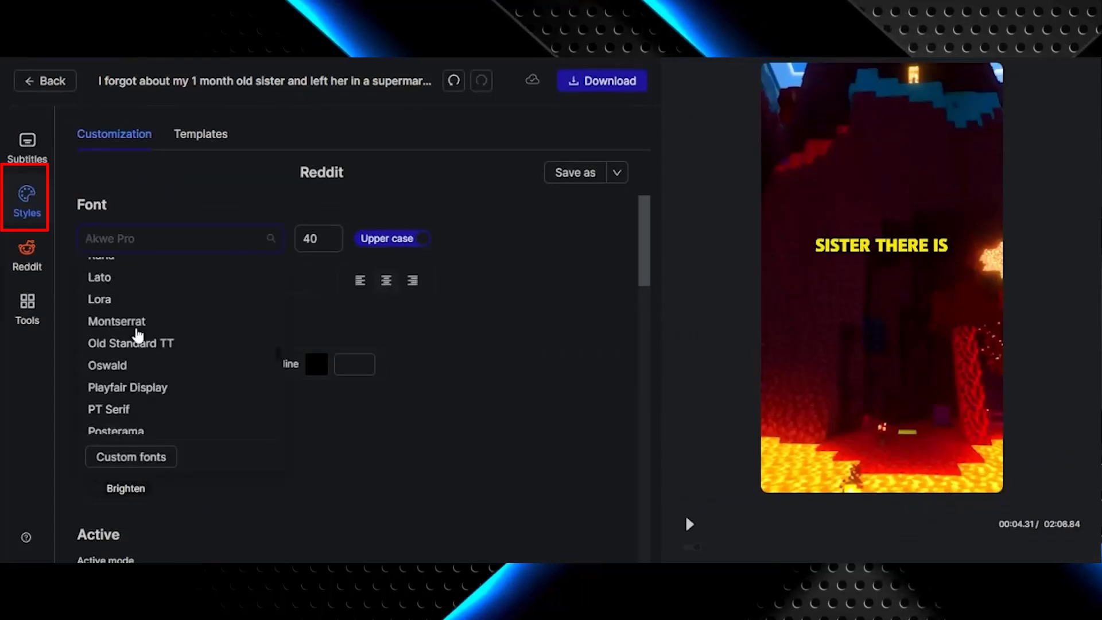
pyautogui.scroll(3, 138, 338)
pyautogui.click(109, 299)
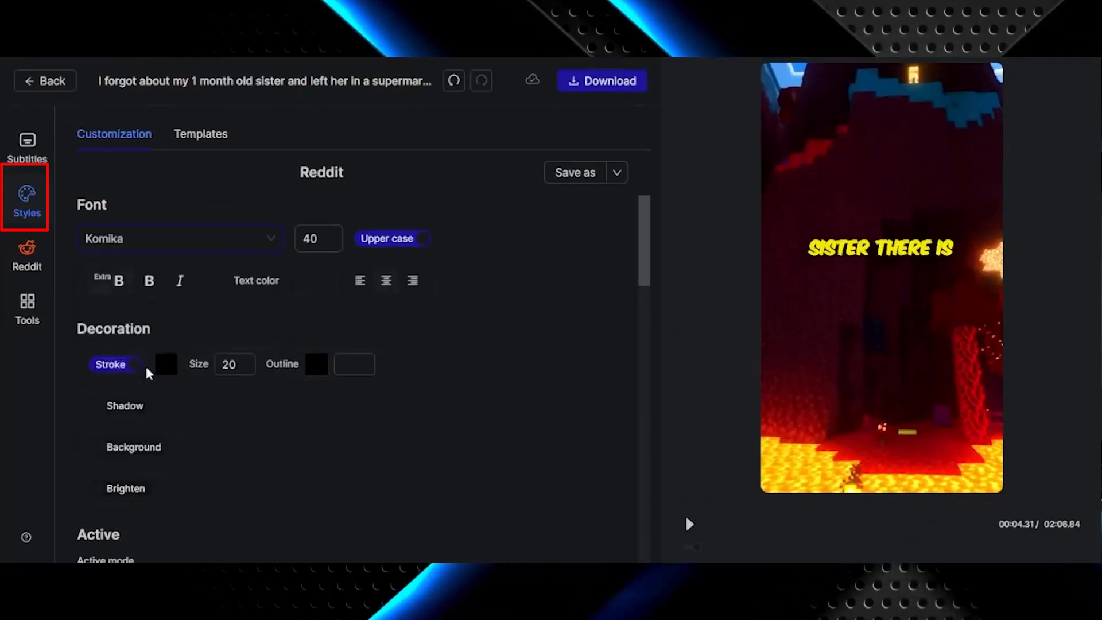
pyautogui.click(295, 280)
pyautogui.click(452, 390)
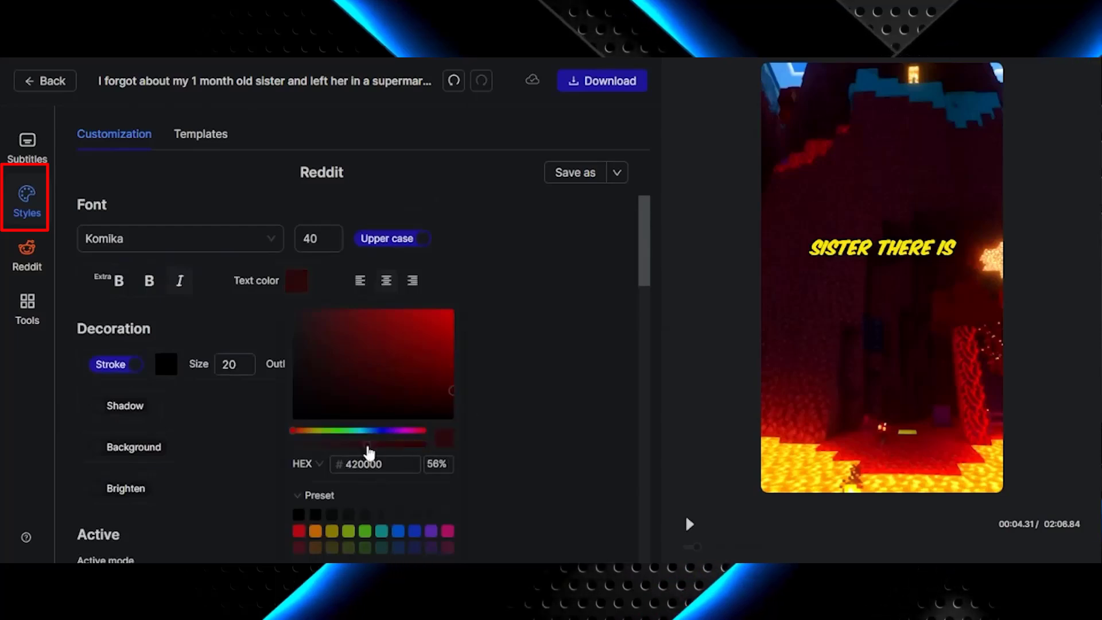
pyautogui.click(360, 430)
pyautogui.click(520, 336)
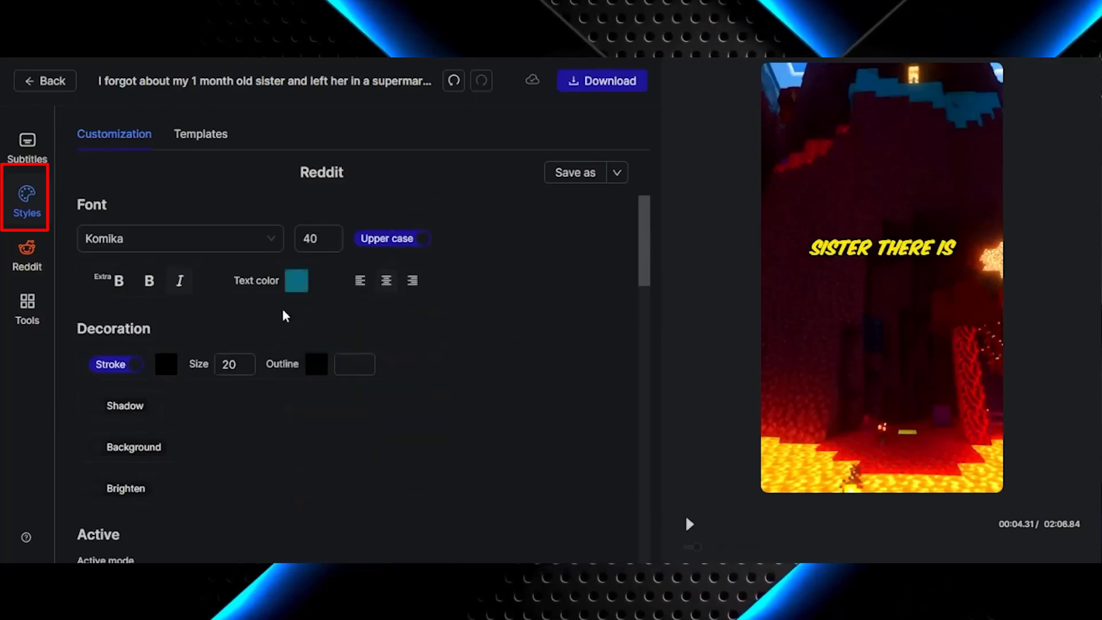
pyautogui.click(363, 290)
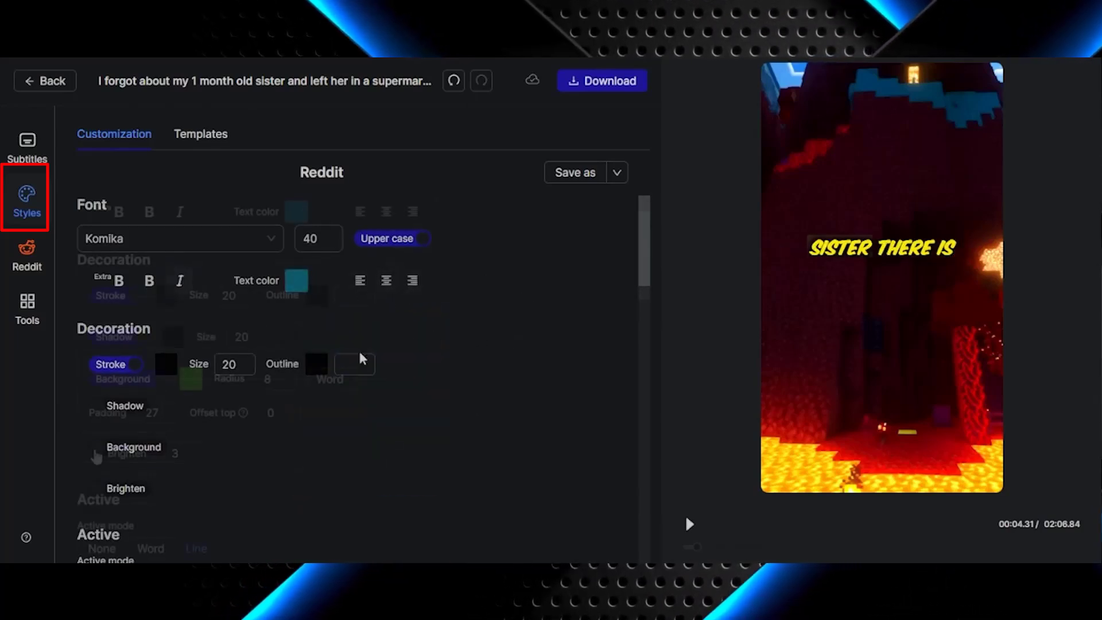
# Bring up the Reddit post's voice and content settings panel.
pyautogui.scroll(-6, 144, 328)
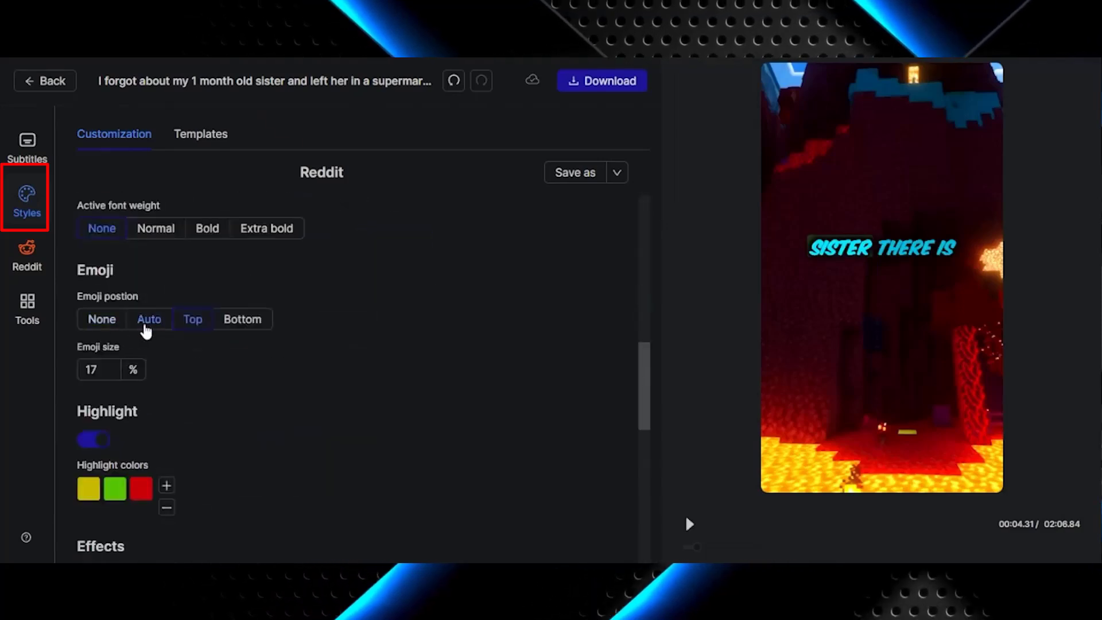
pyautogui.scroll(-1, 111, 317)
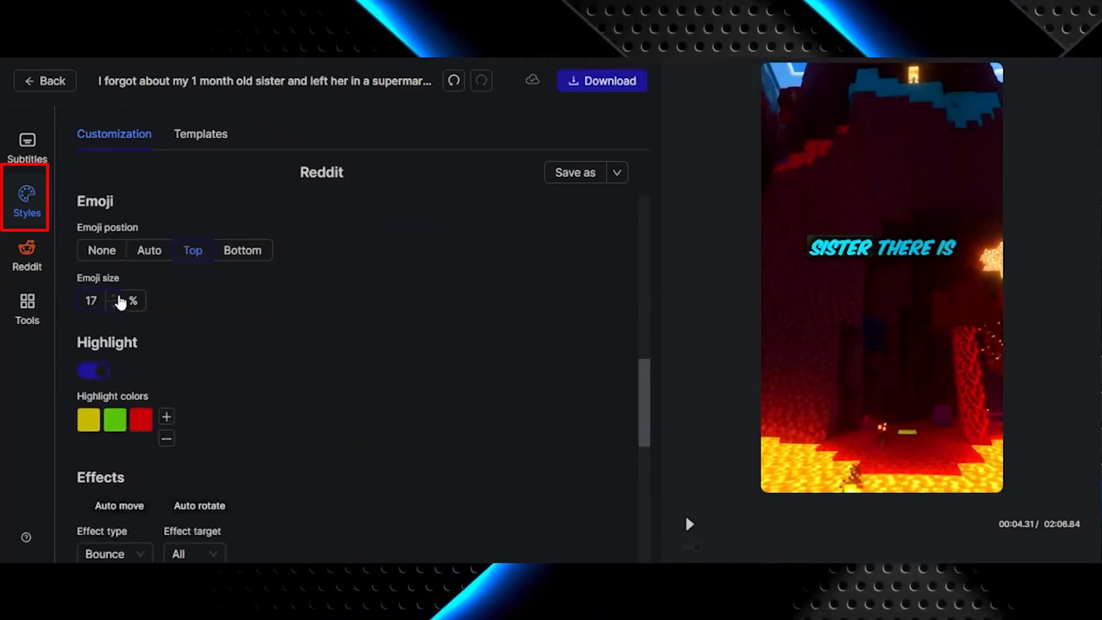
pyautogui.scroll(-4, 118, 378)
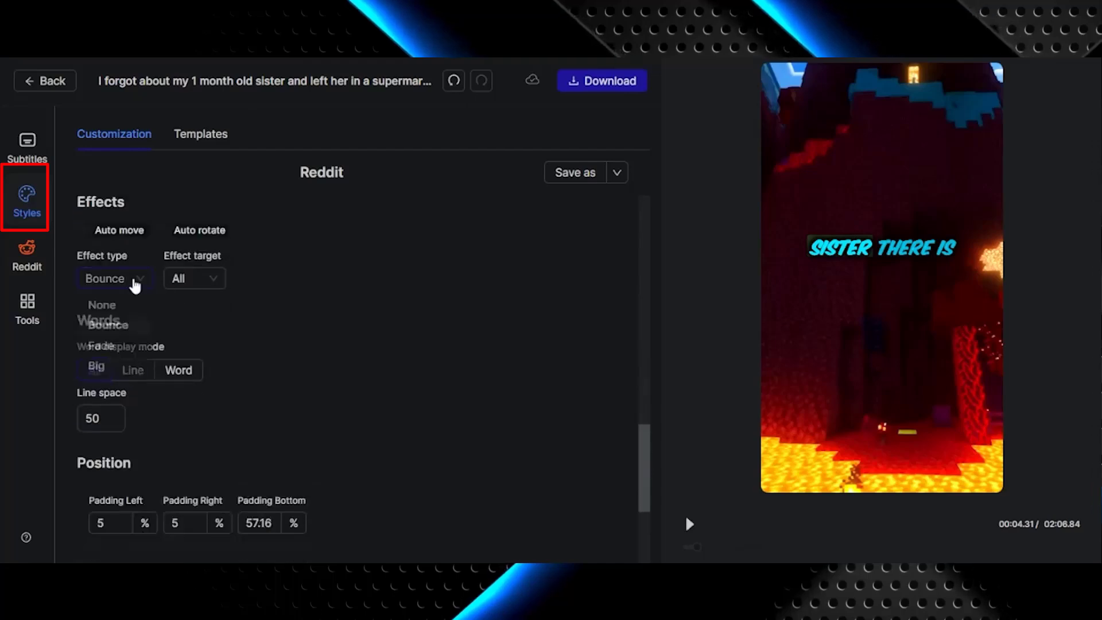
pyautogui.scroll(-2, 148, 363)
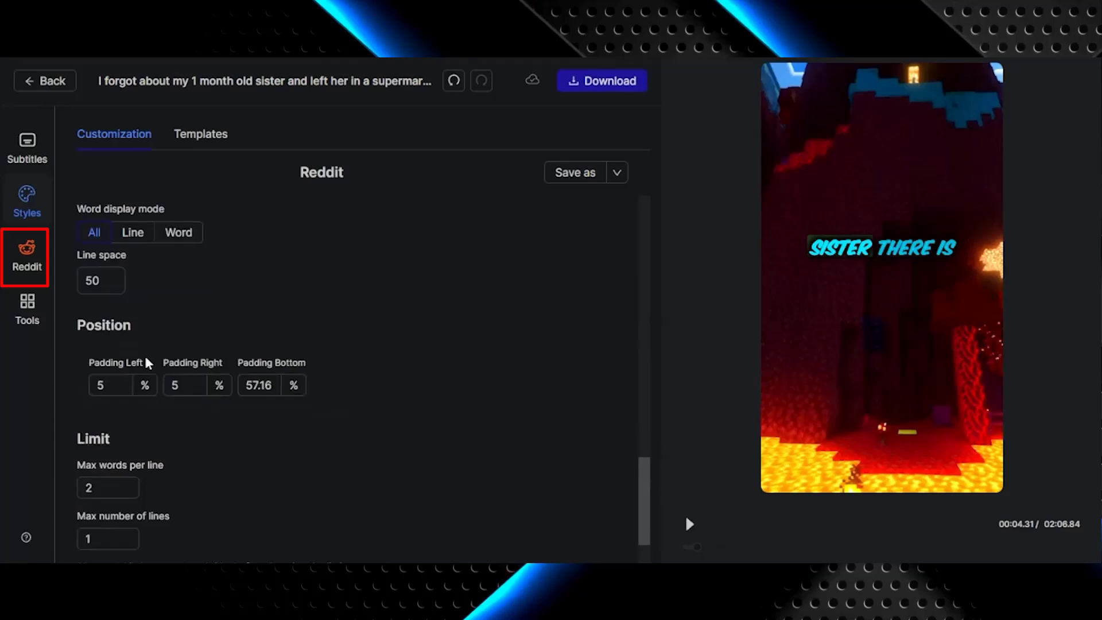
pyautogui.click(27, 253)
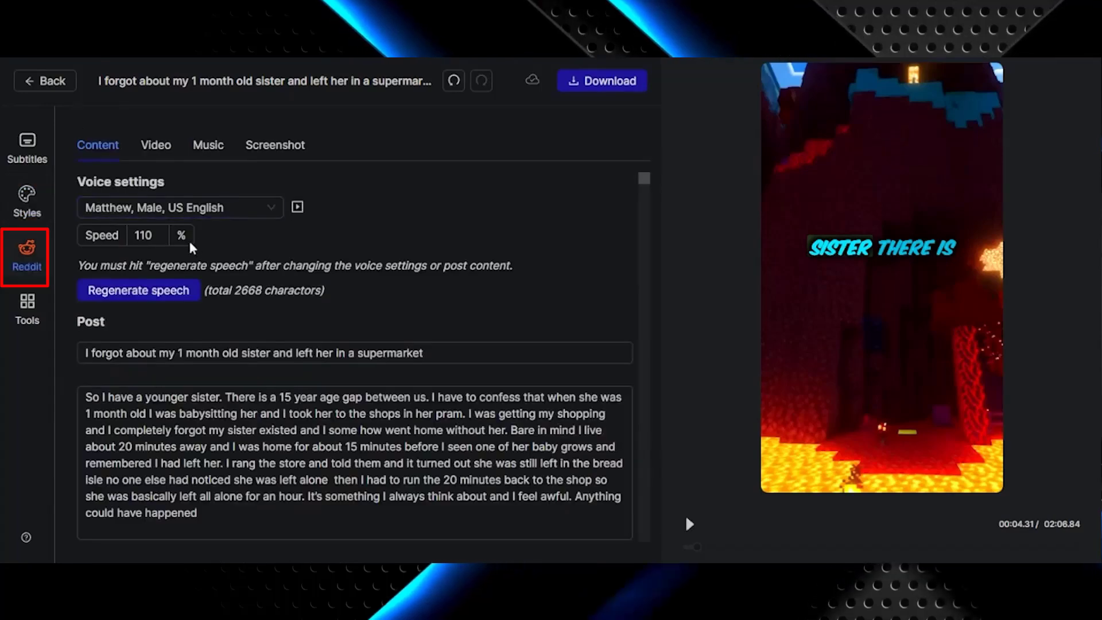
# Choose Joanna, Female, US English as the narration voice.
pyautogui.click(172, 207)
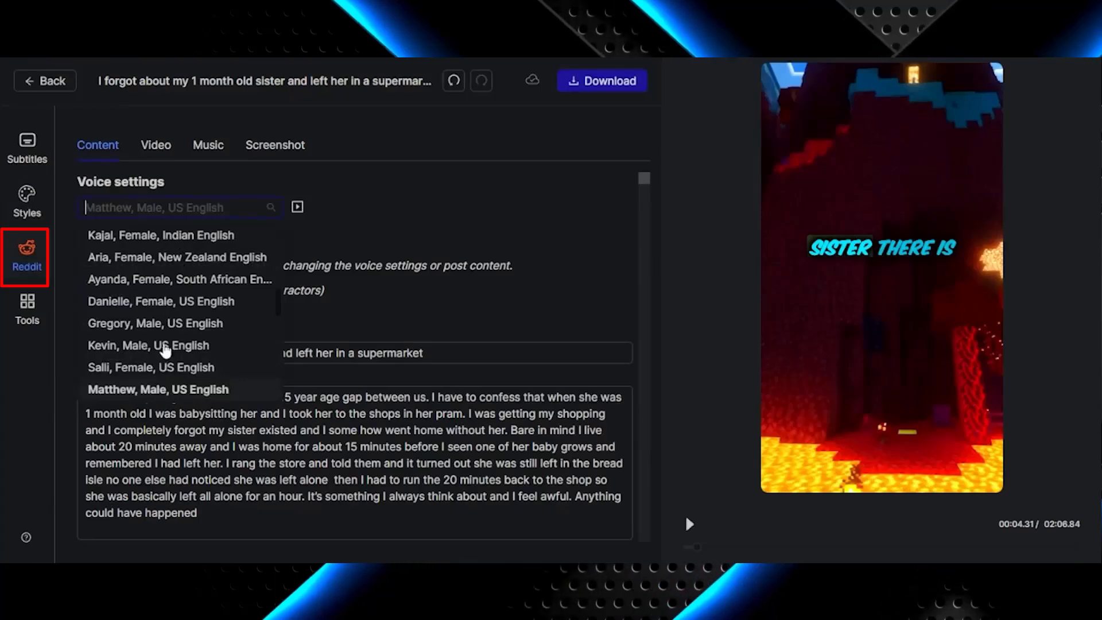
pyautogui.scroll(-3, 157, 344)
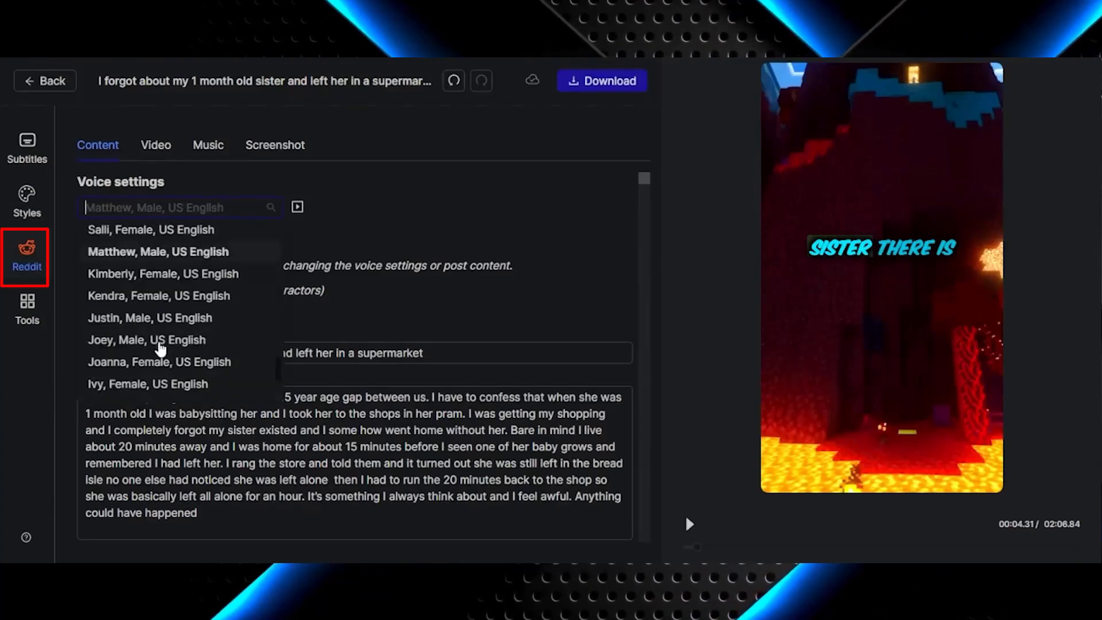
pyautogui.click(142, 361)
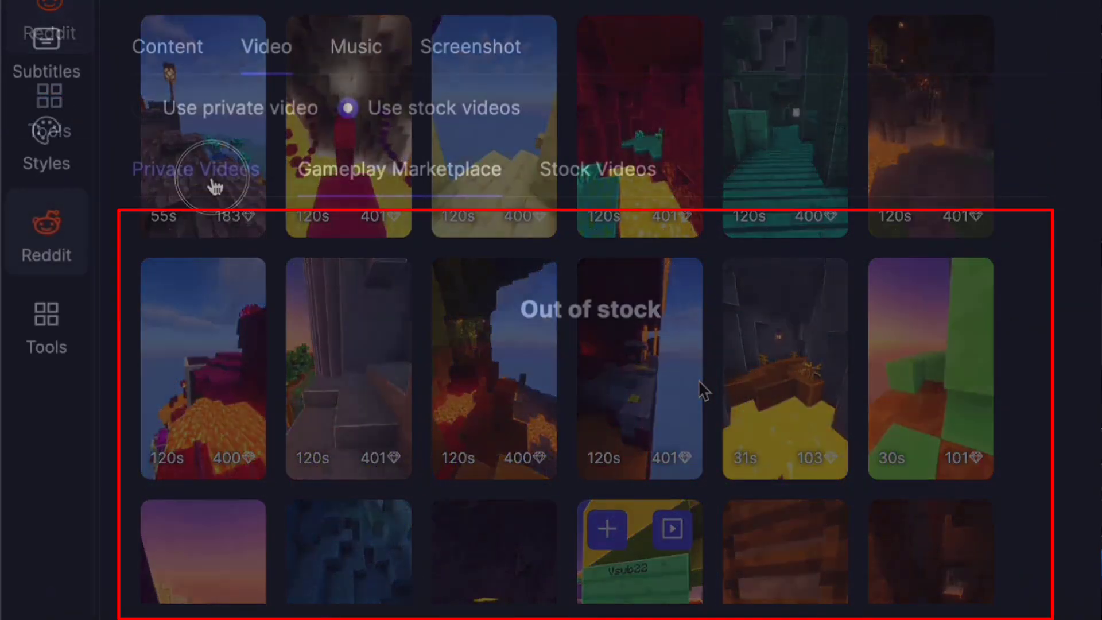
# Show the private videos collection in the Video tab.
pyautogui.click(214, 185)
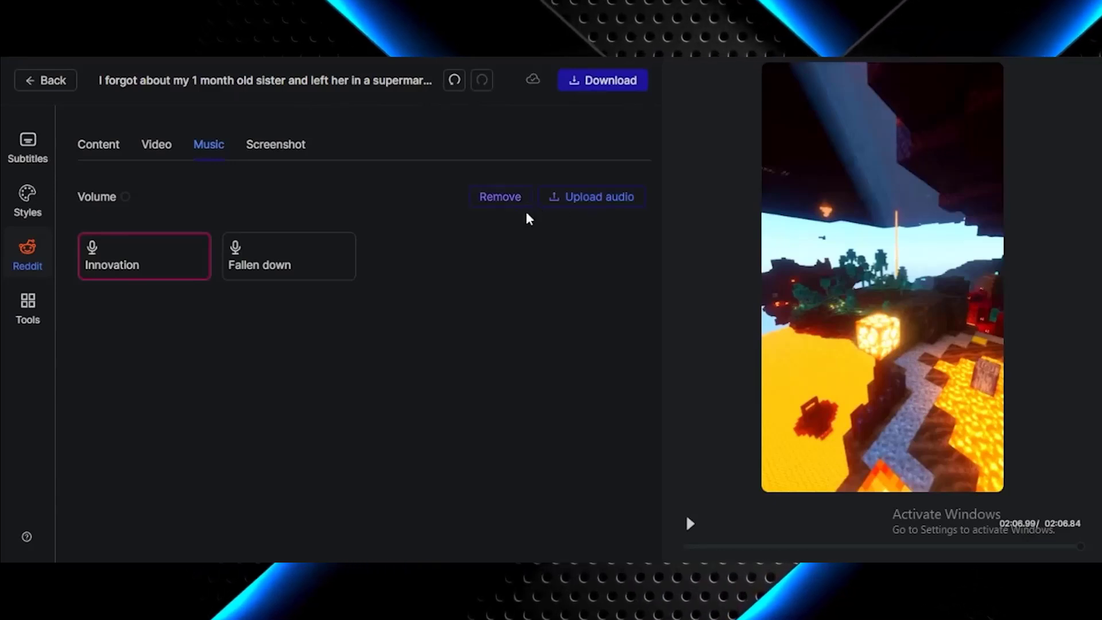
# In the Reddit Screenshot card settings, edit the post title, then scroll down toward Template.
pyautogui.click(287, 154)
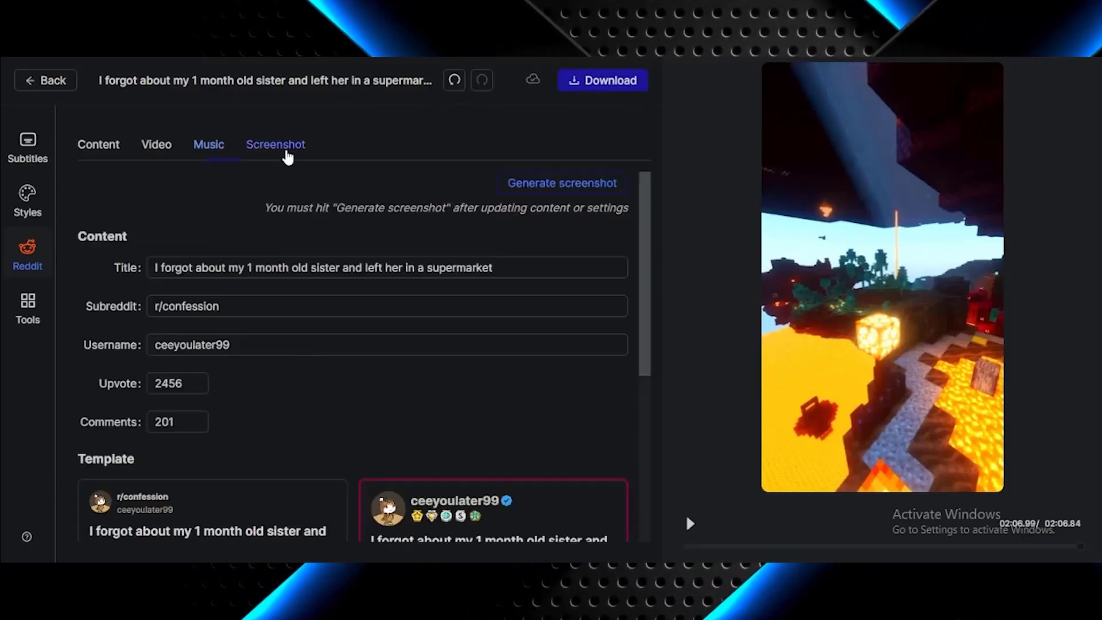
pyautogui.doubleClick(198, 267)
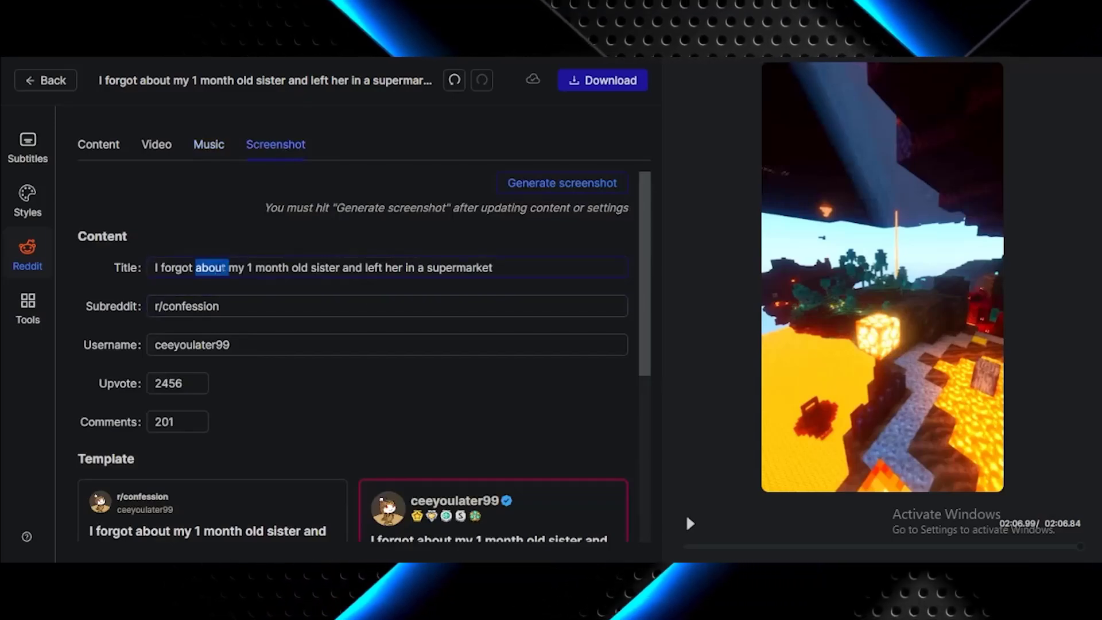
pyautogui.click(328, 268)
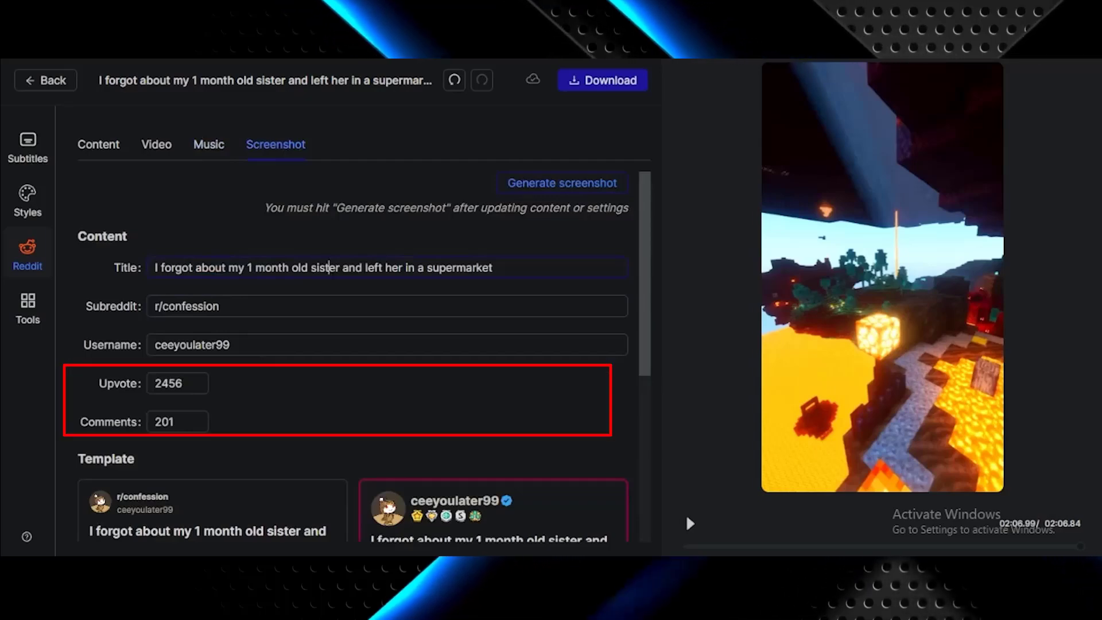
pyautogui.scroll(-5, 176, 315)
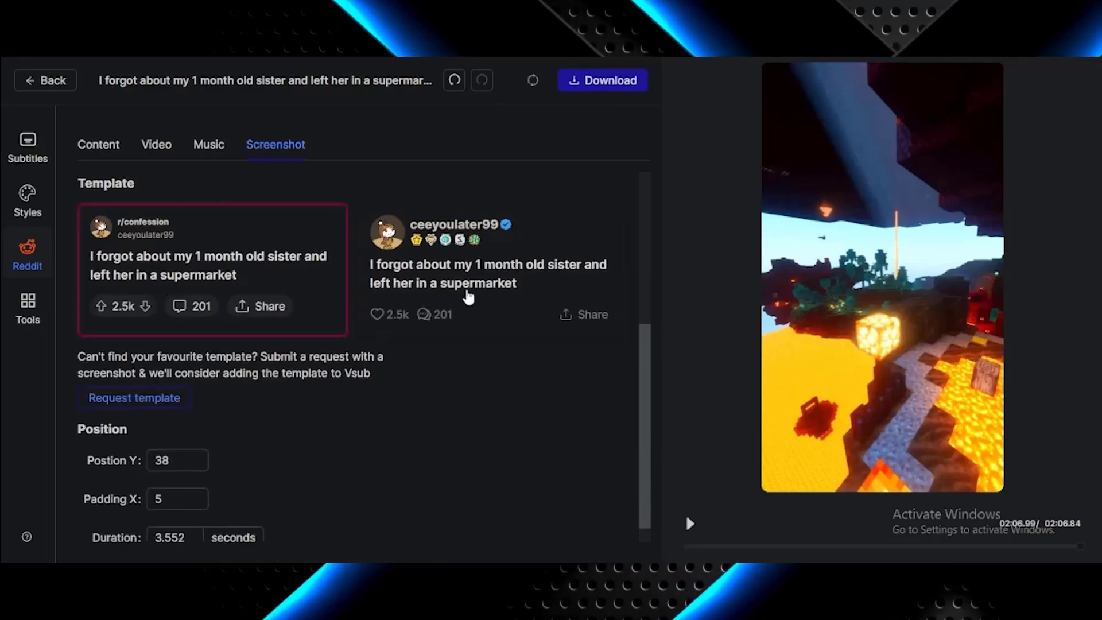
pyautogui.scroll(-1, 364, 273)
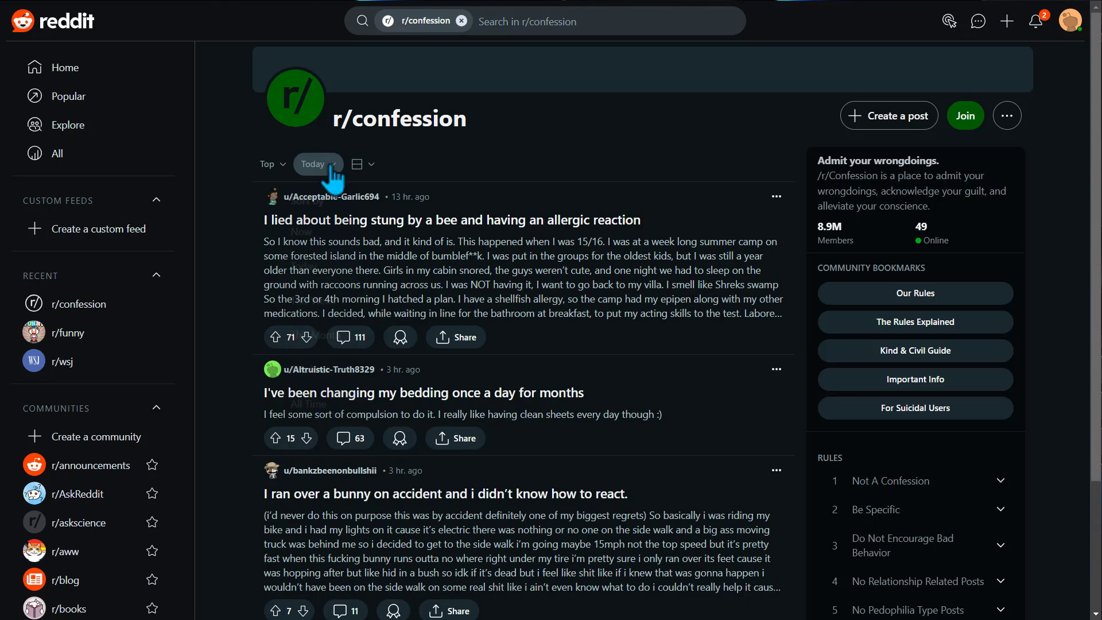
# Open r/confession's all-time top post, select its URL, and start a Vsub Reddit story project.
pyautogui.click(313, 164)
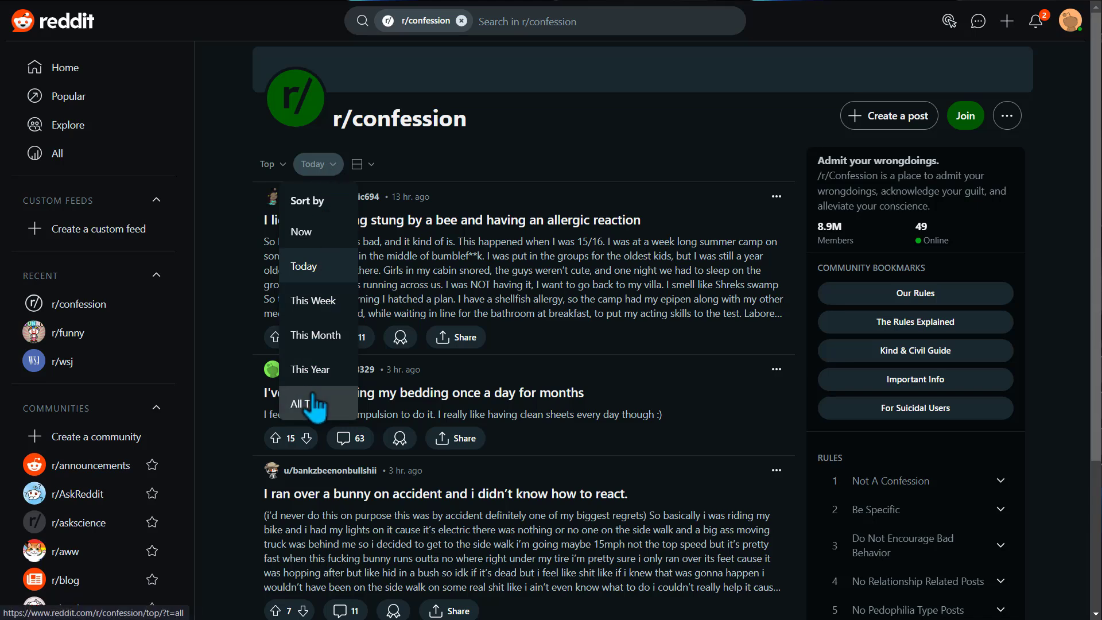
pyautogui.click(315, 404)
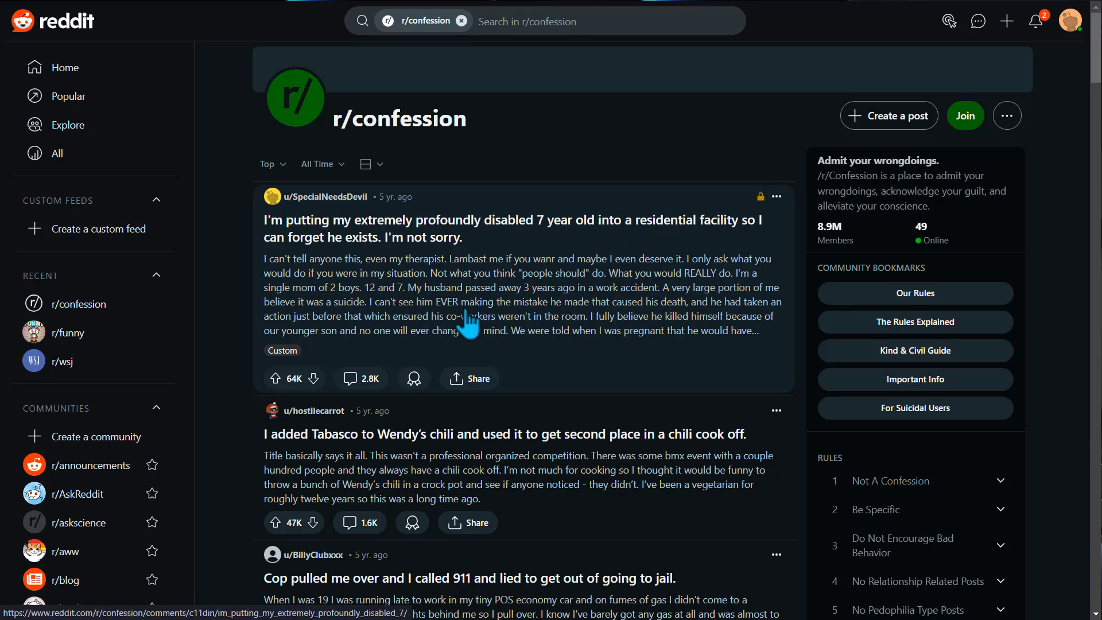
pyautogui.click(539, 290)
pyautogui.press('F11')
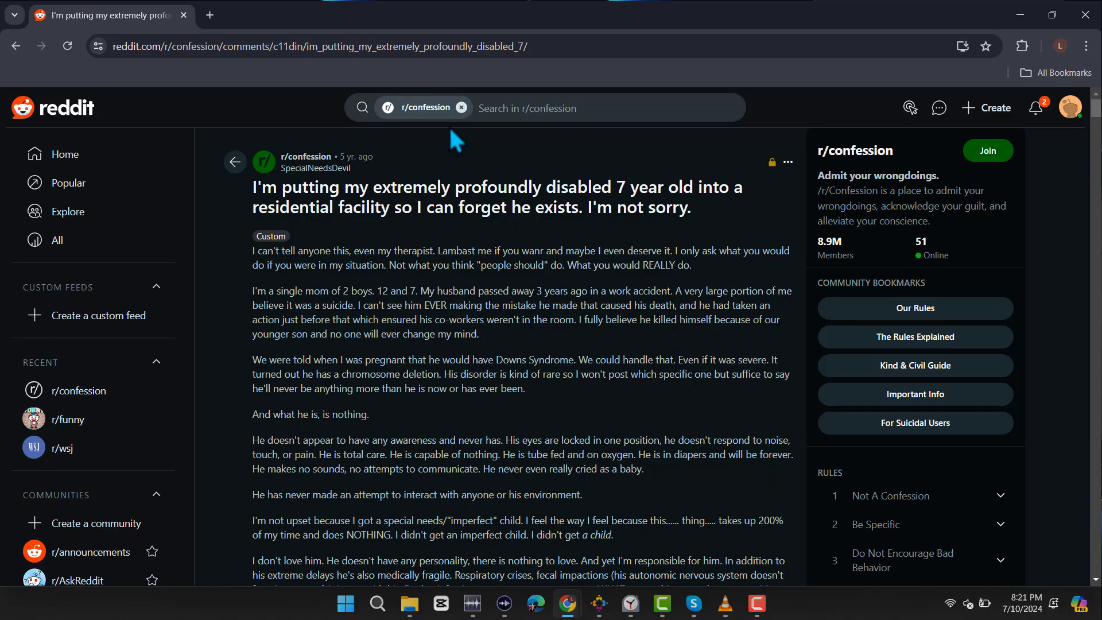
pyautogui.click(551, 45)
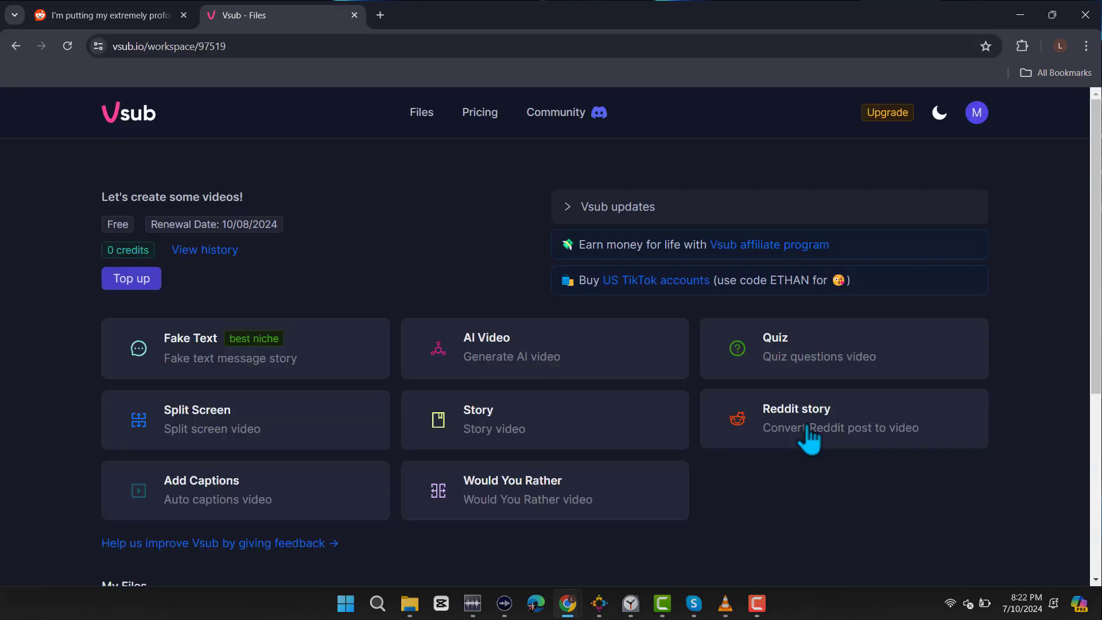
pyautogui.click(810, 438)
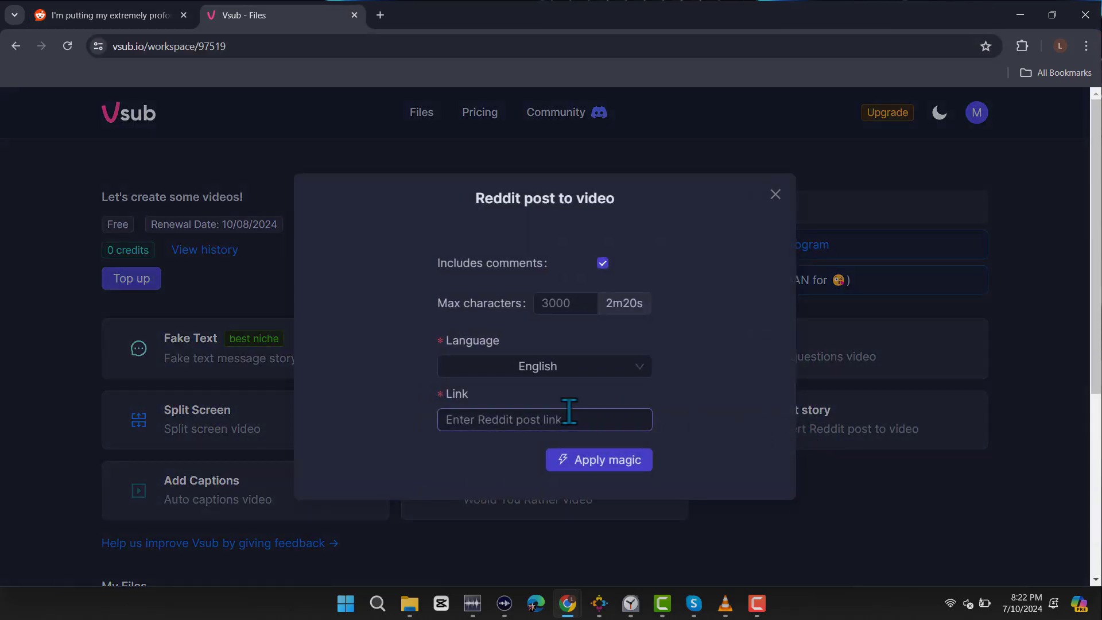
# Paste the post link into the Link field, run Apply magic, and play the generated preview.
pyautogui.click(34, 17)
pyautogui.click(270, 16)
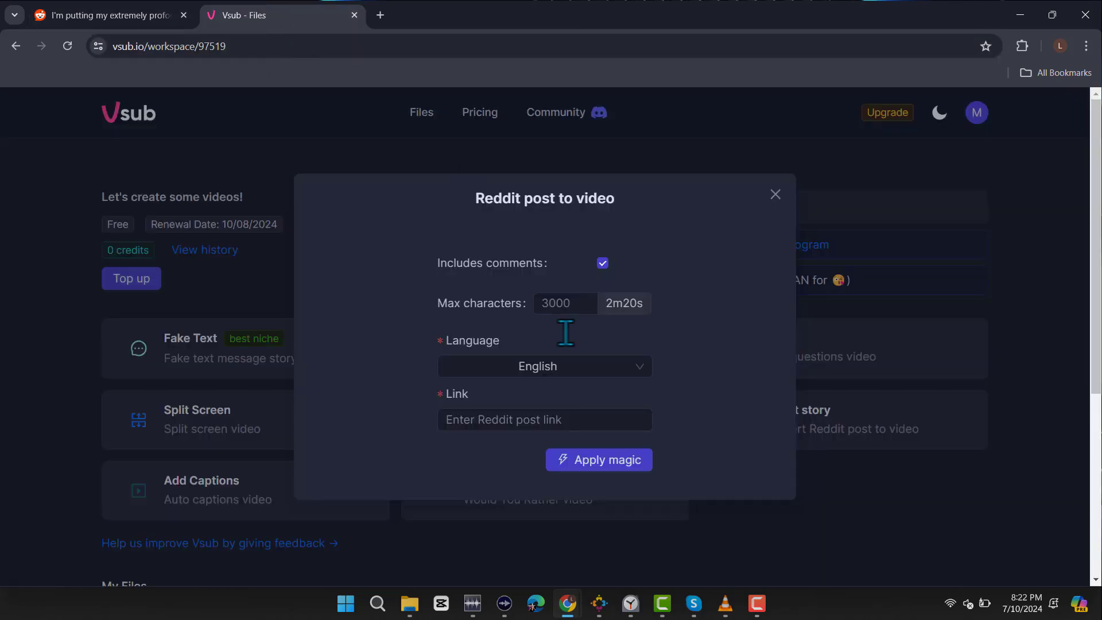
pyautogui.click(554, 419)
pyautogui.hotkey('ctrl', 'v')
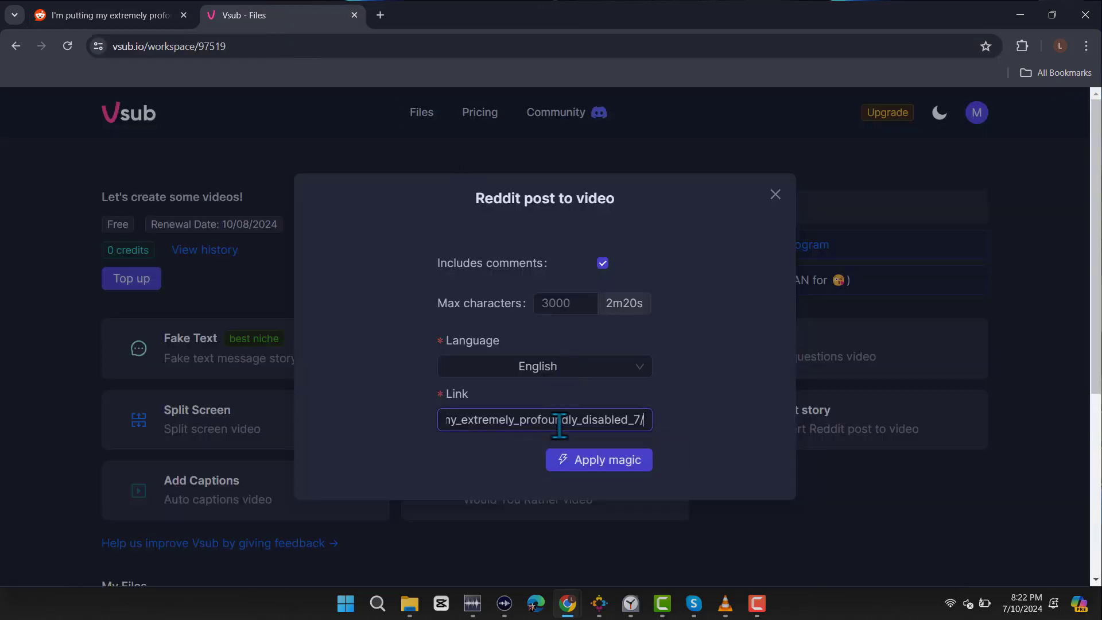
pyautogui.click(599, 462)
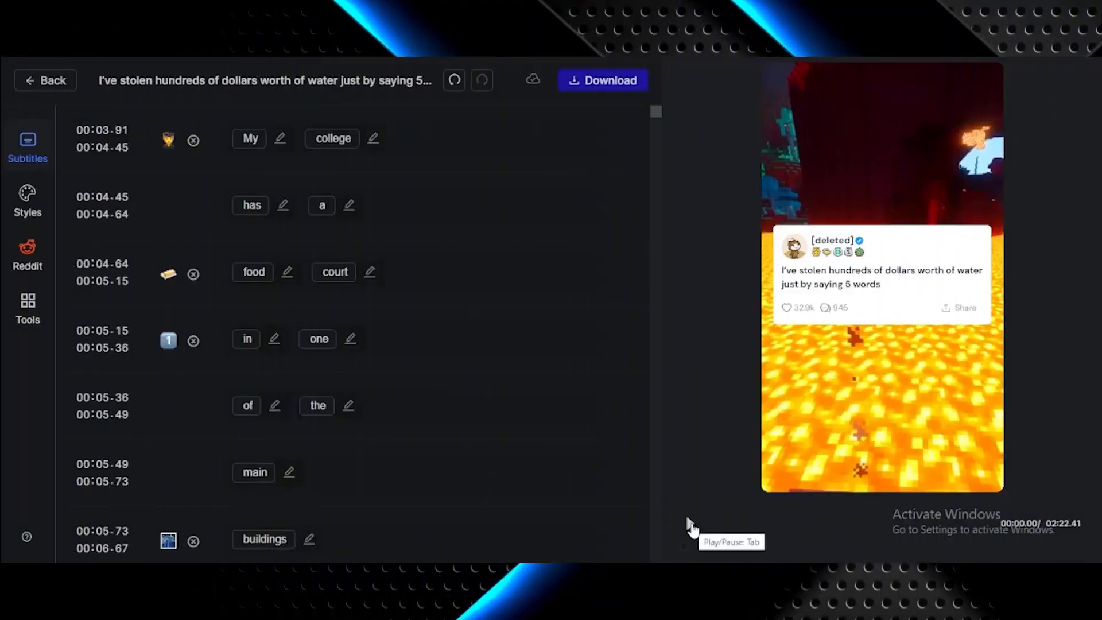
pyautogui.click(691, 525)
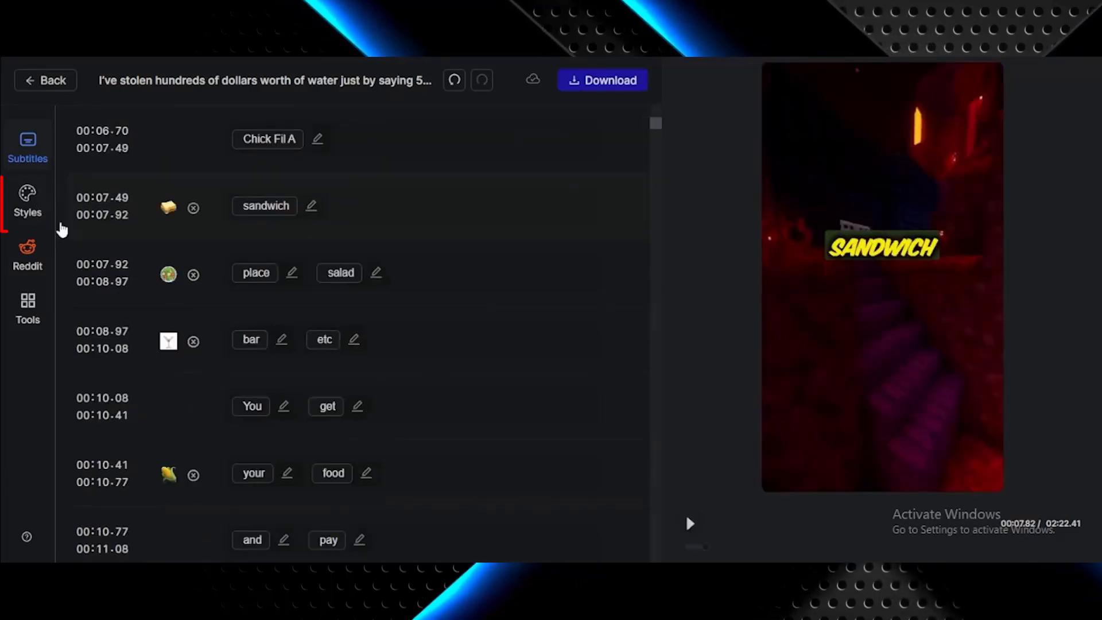
# Make the subtitle text colour yellow and switch off the subtitle background.
pyautogui.click(29, 203)
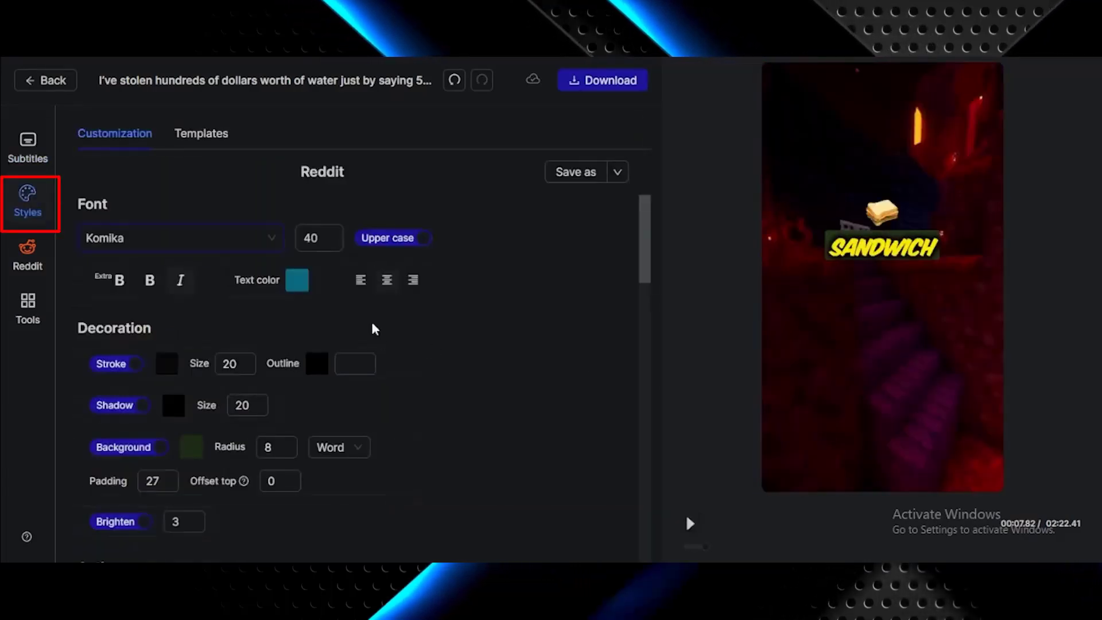
pyautogui.click(296, 281)
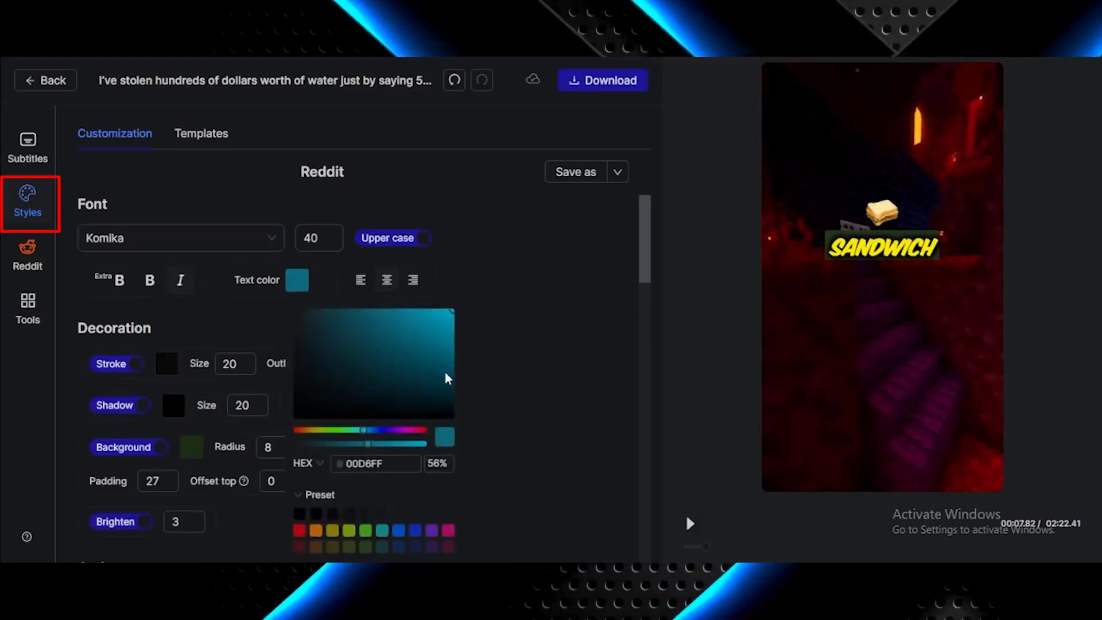
pyautogui.moveTo(364, 431); pyautogui.dragTo(320, 433)
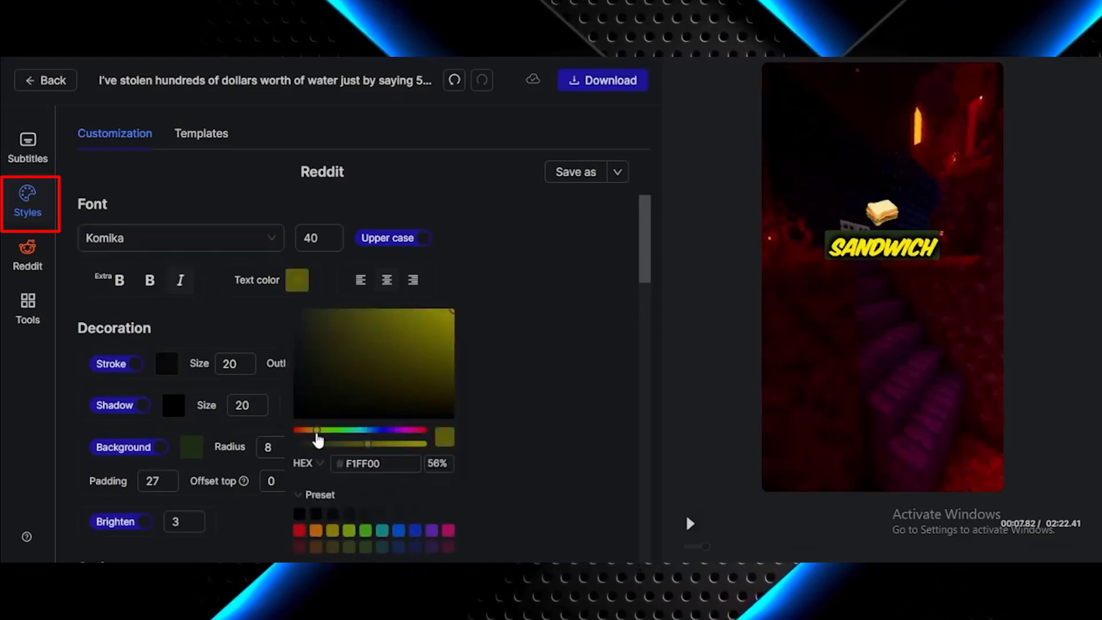
pyautogui.click(292, 308)
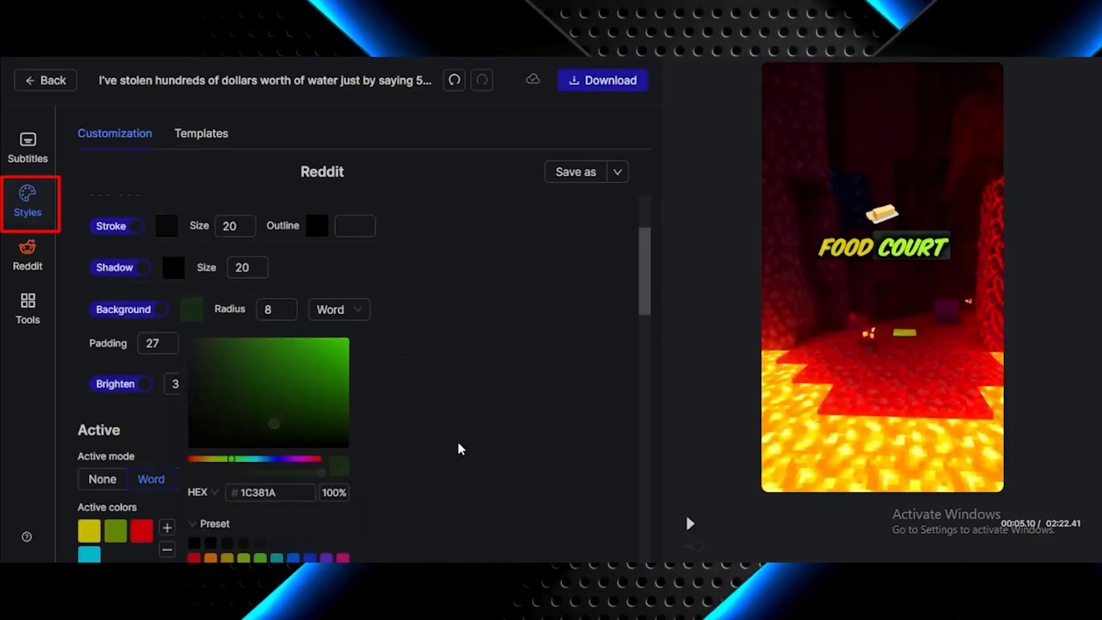
pyautogui.click(160, 310)
# Set Active mode to None, then replay the preview from the Subtitles list.
pyautogui.scroll(2, 313, 395)
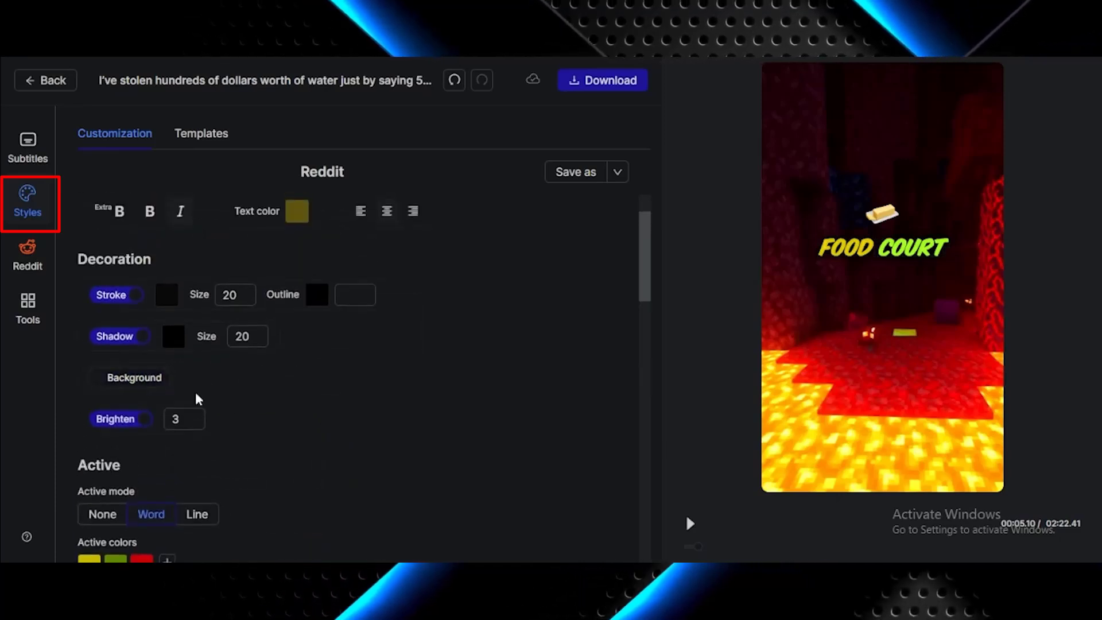
pyautogui.scroll(-3, 264, 415)
pyautogui.scroll(-3, 264, 416)
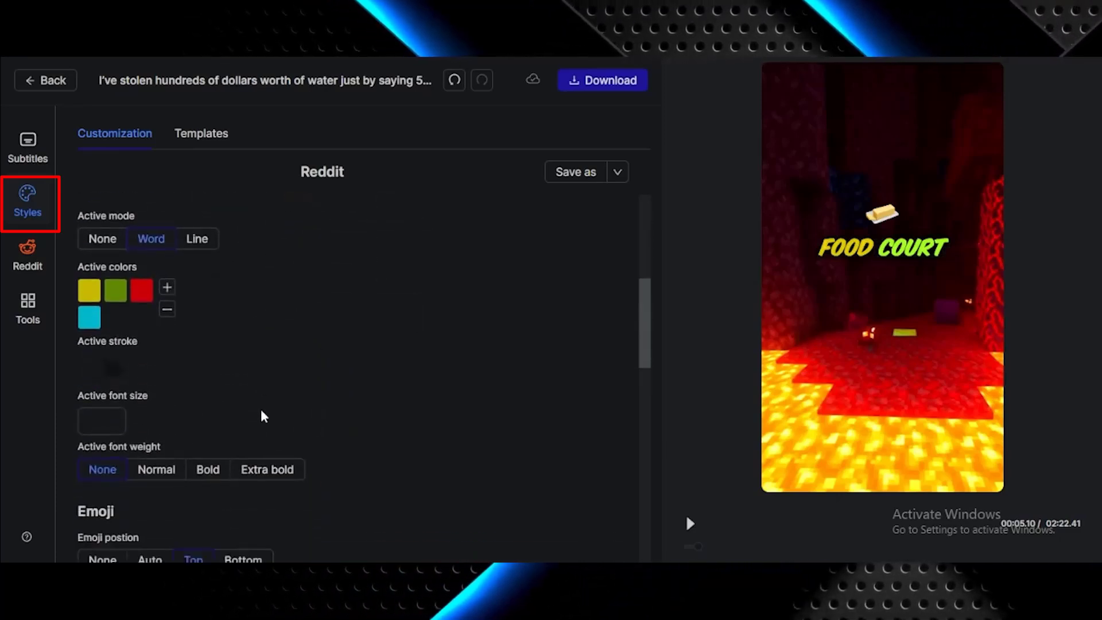
pyautogui.click(107, 239)
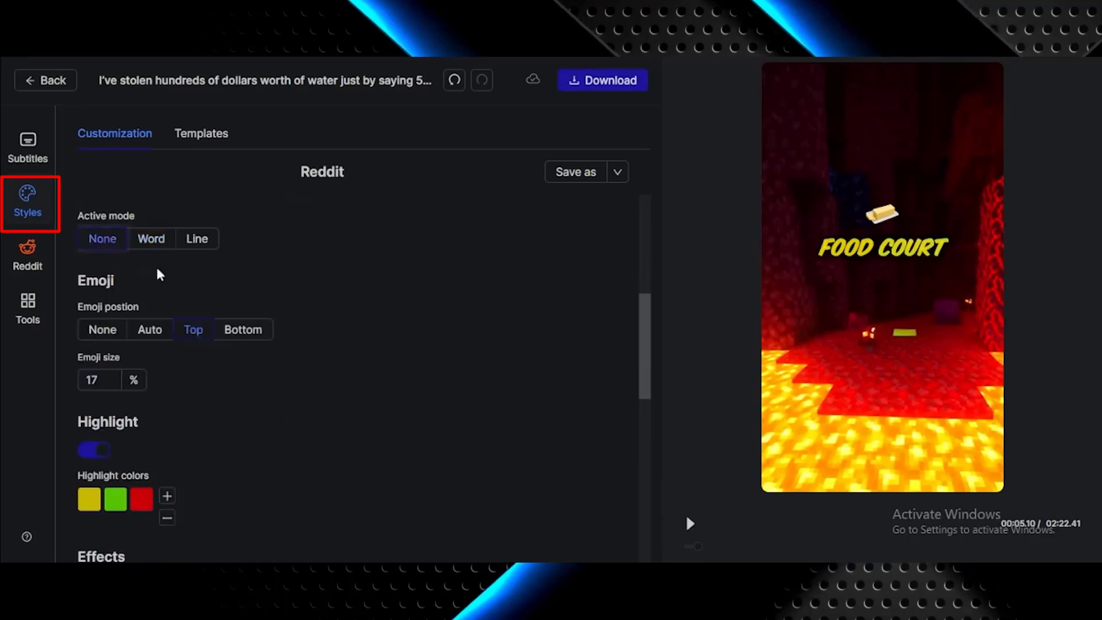
pyautogui.scroll(-12, 159, 275)
pyautogui.moveTo(310, 382); pyautogui.dragTo(374, 412)
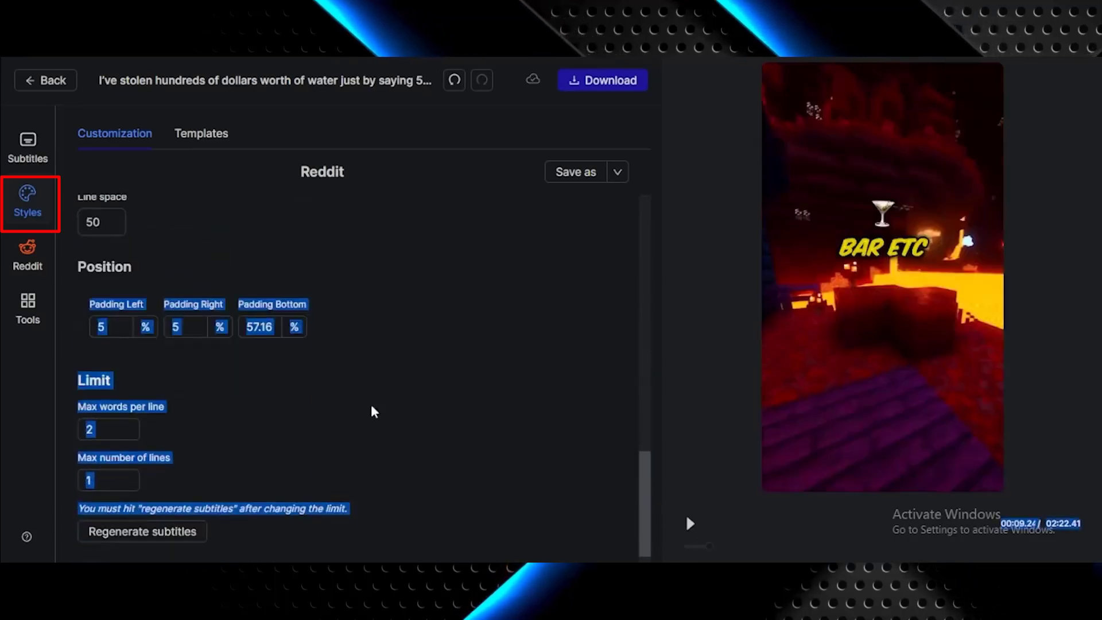
pyautogui.click(374, 412)
pyautogui.scroll(12, 172, 288)
pyautogui.click(27, 255)
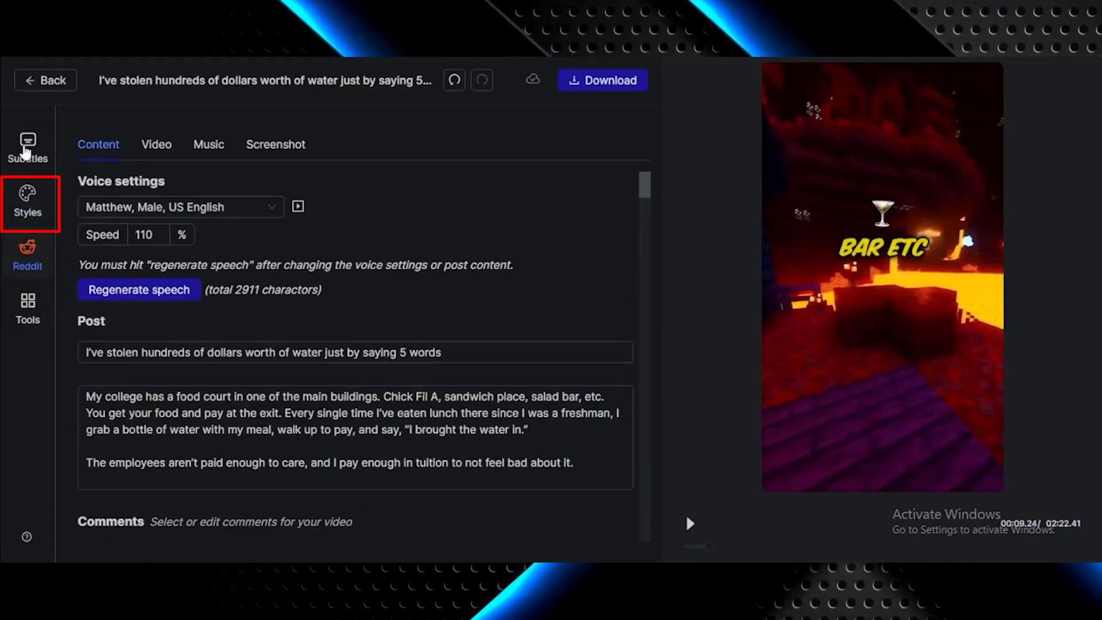
pyautogui.click(27, 148)
pyautogui.click(690, 523)
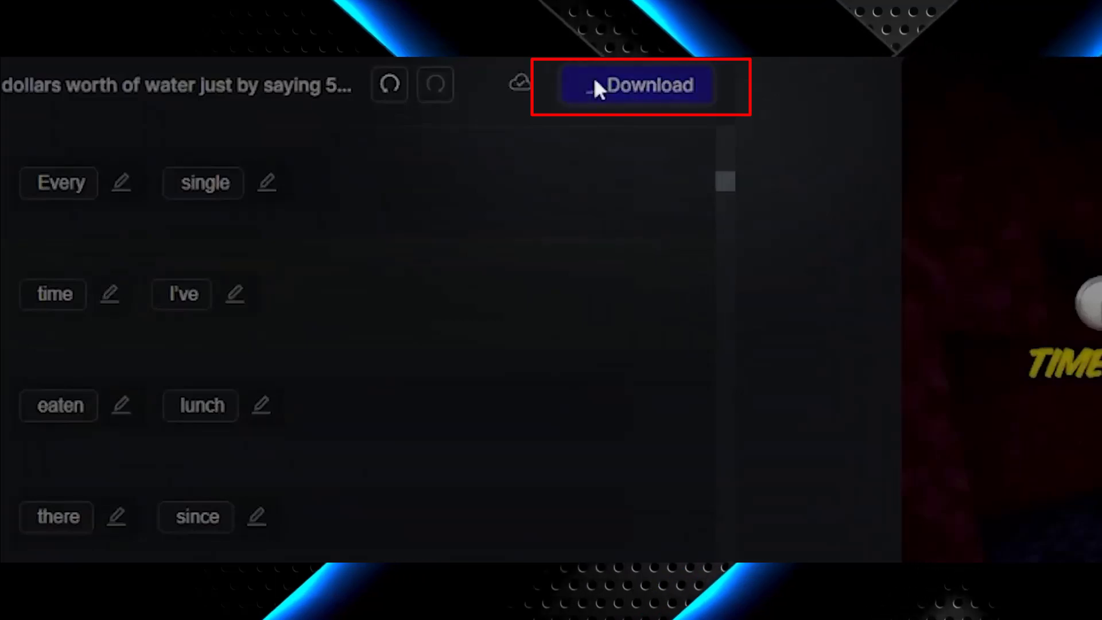
# Render the video via Download and pause the finished preview.
pyautogui.click(596, 83)
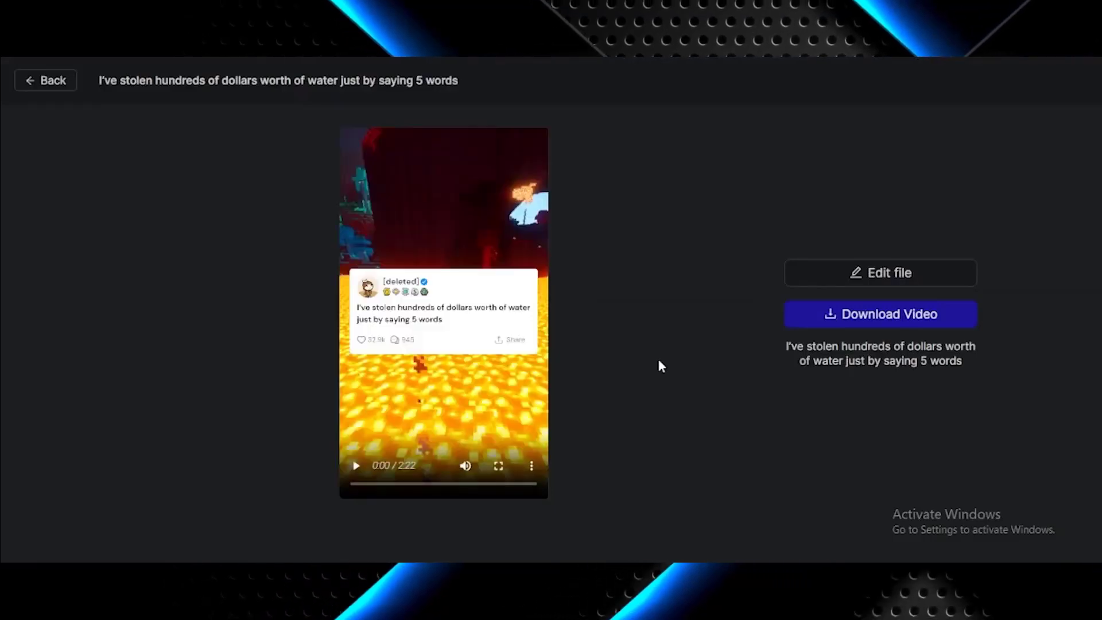
pyautogui.click(356, 466)
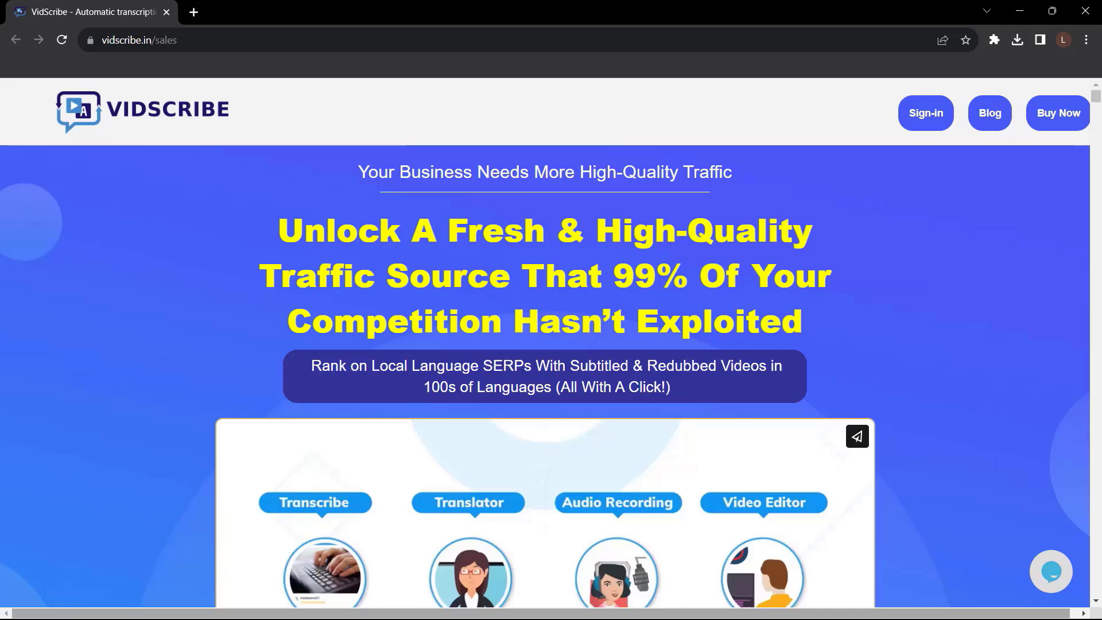
pyautogui.scroll(-15, 551, 344)
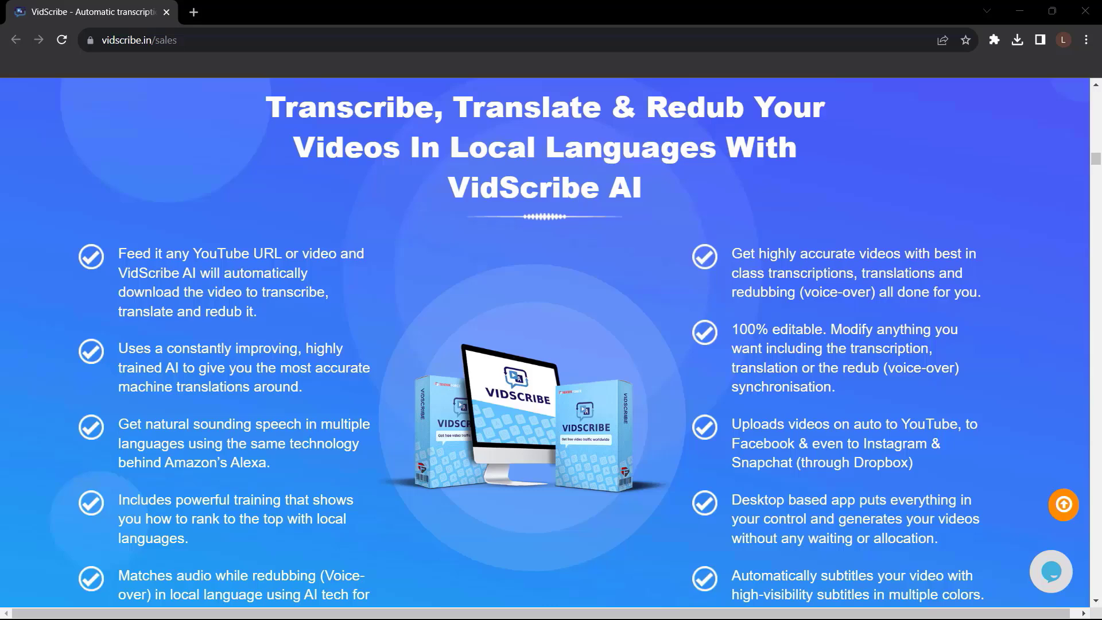
pyautogui.scroll(-10, 1099, 211)
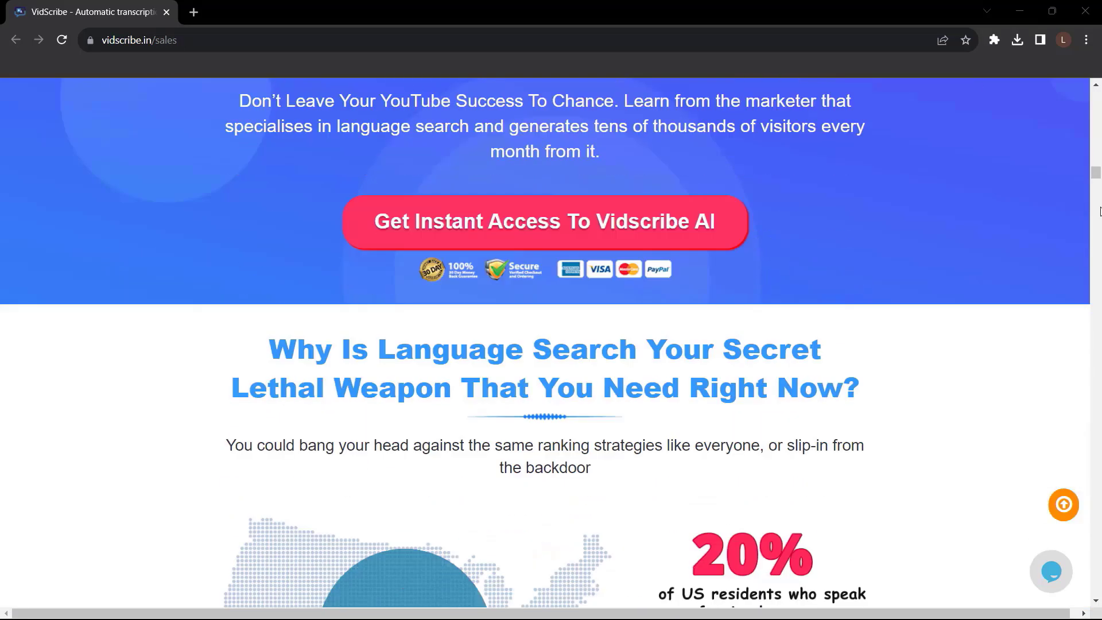
pyautogui.scroll(-4, 1099, 211)
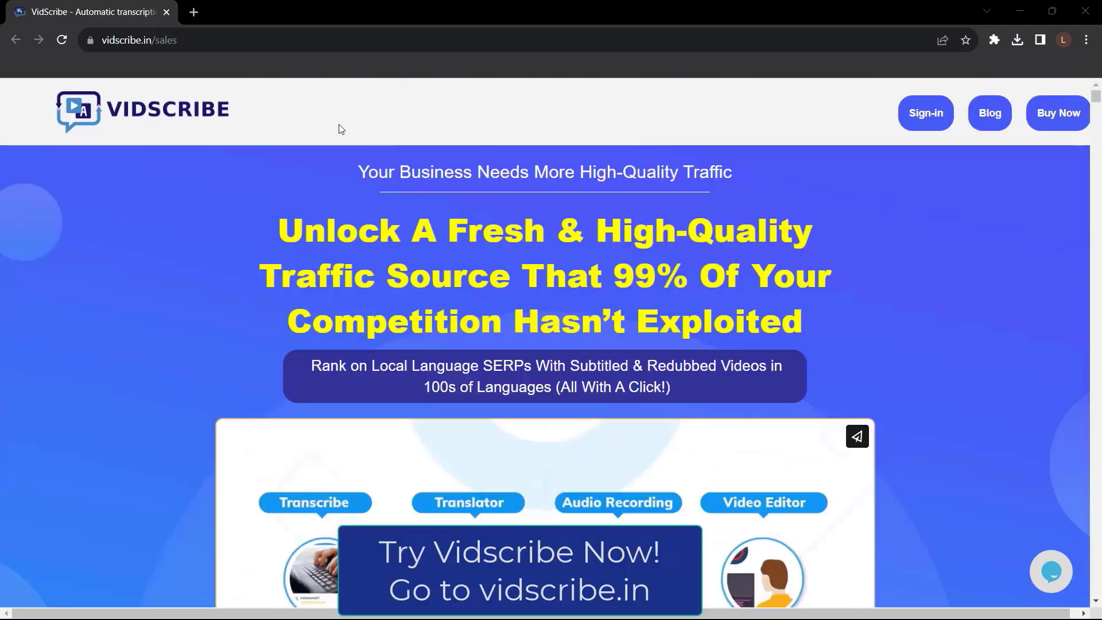